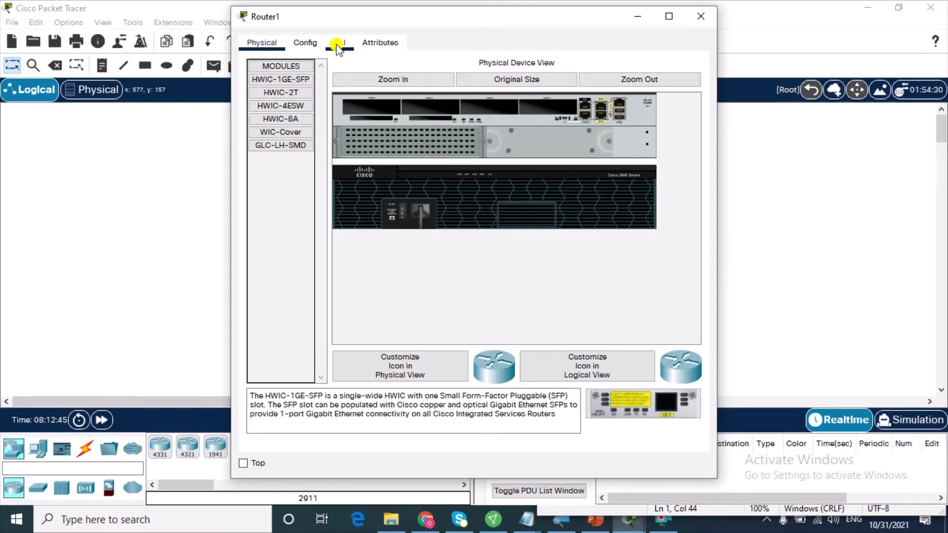
Step: Open Router1's device window from the logical workspace
click(338, 44)
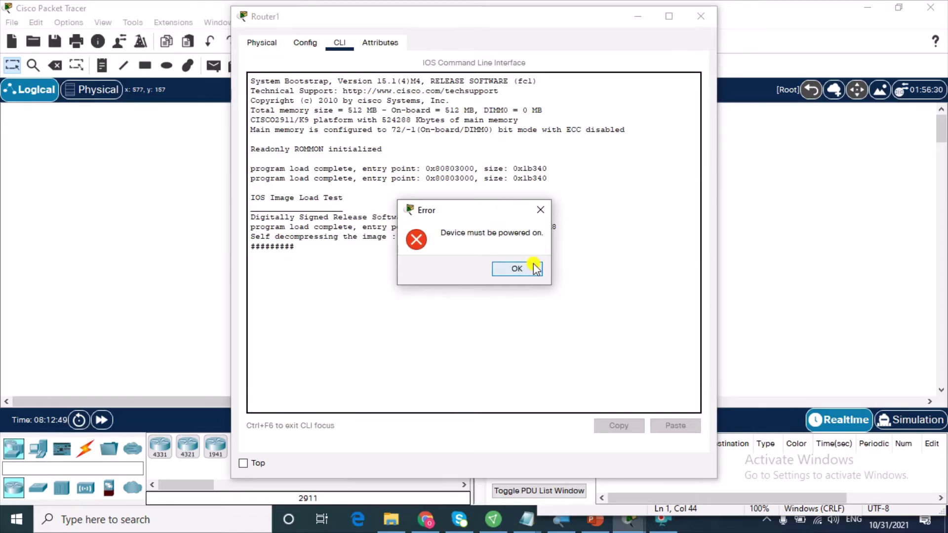
Step: Dismiss the power error, turn Router1 on, and watch it boot in the CLI
click(535, 268)
click(402, 217)
click(339, 47)
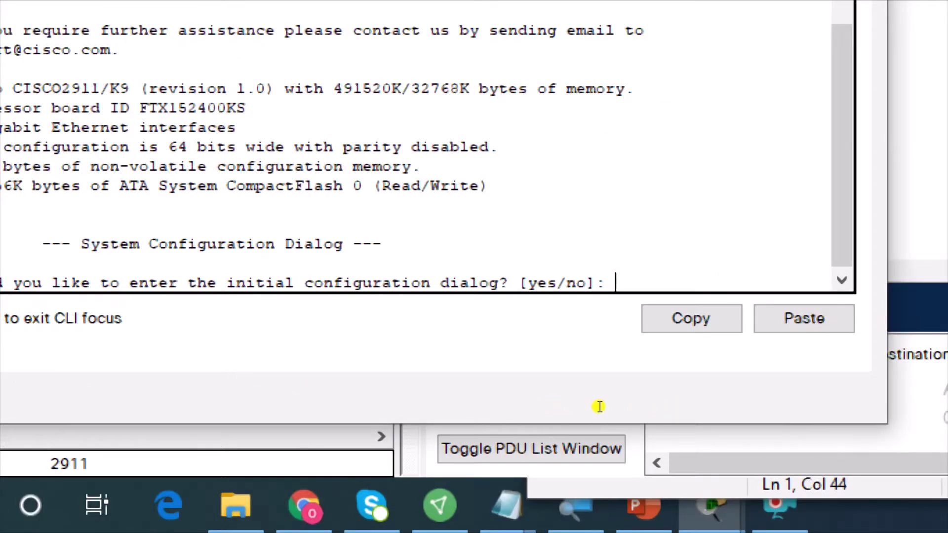
Step: Decline the initial configuration dialog and enter global configuration mode (en, conf t)
text(n)
key(Return)
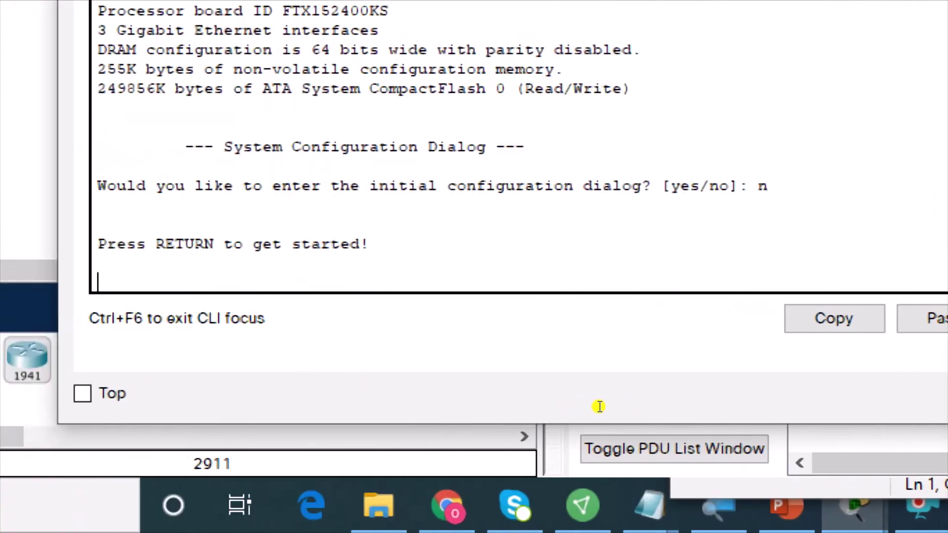
key(Return)
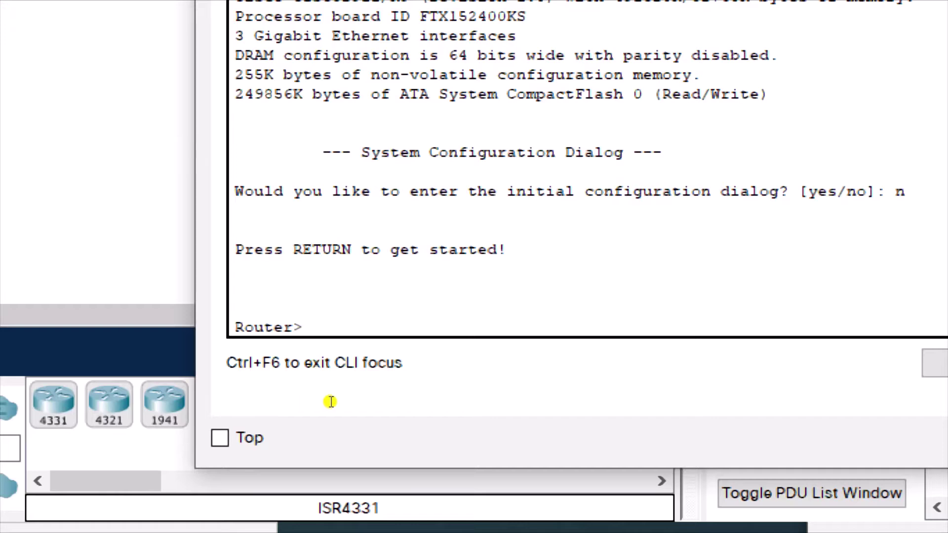
text(en)
key(Return)
text(conf t)
key(Return)
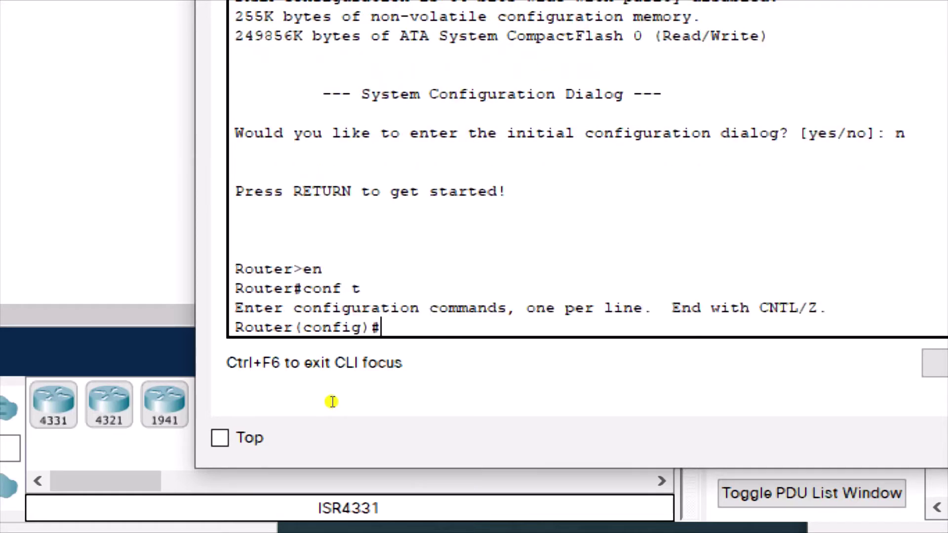
Step: Rename the router to Sales with hostname Sales
text(hostname )
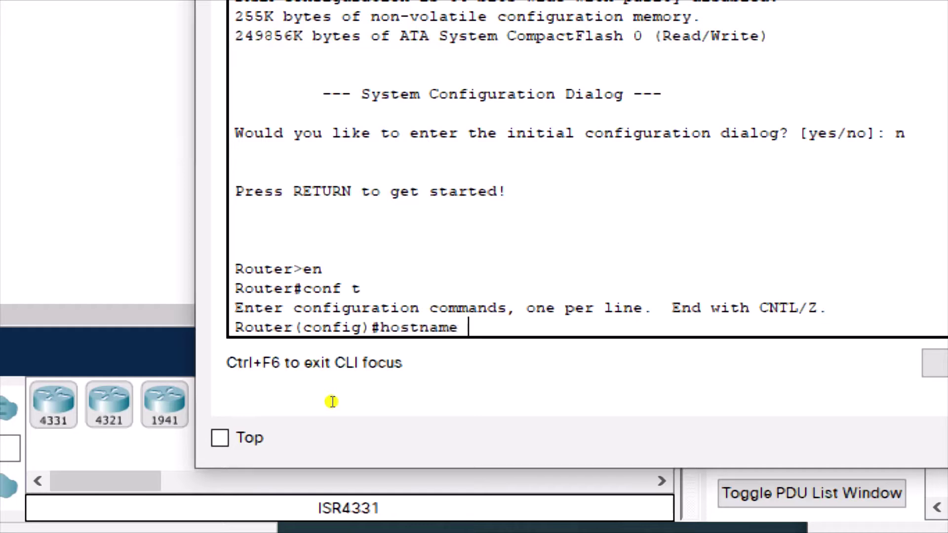
text(Sales)
key(Return)
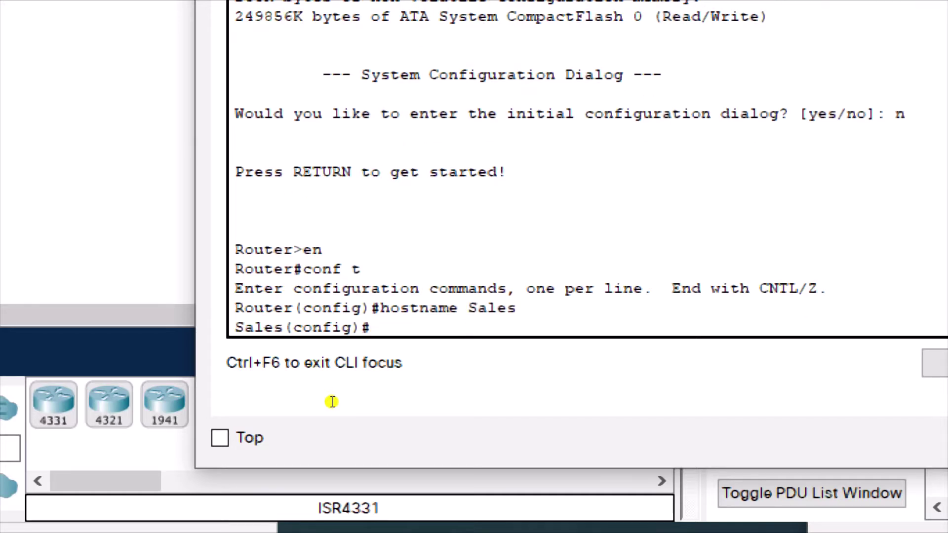
mouse_move(277, 407)
mouse_down()
mouse_move(245, 406)
mouse_move(275, 406)
mouse_up()
key(End)
Step: Set an enable password for privileged mode on the Sales router
text(enable)
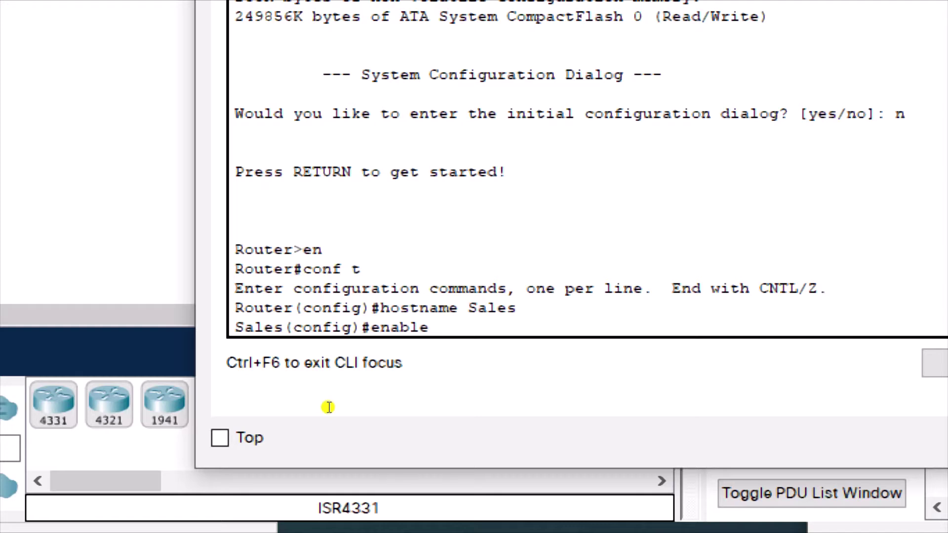
text(password)
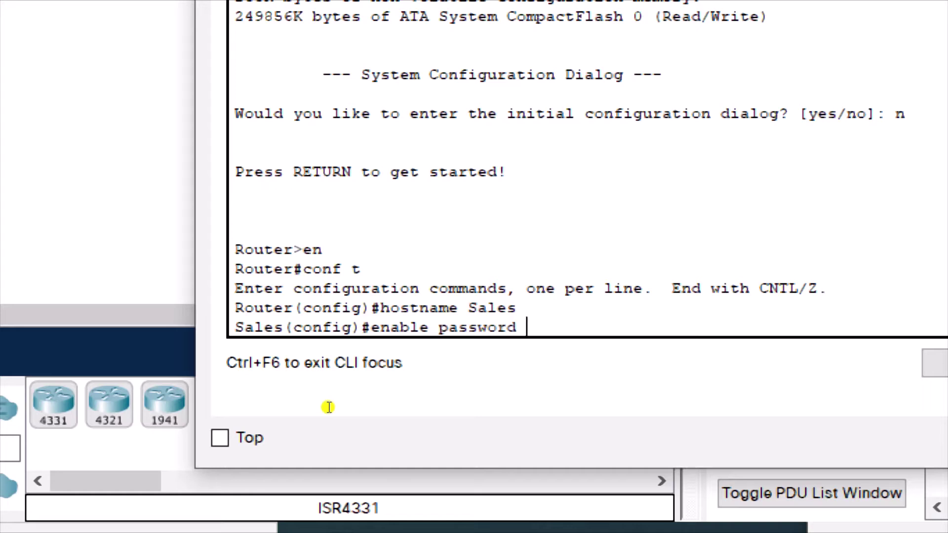
text( cisco123)
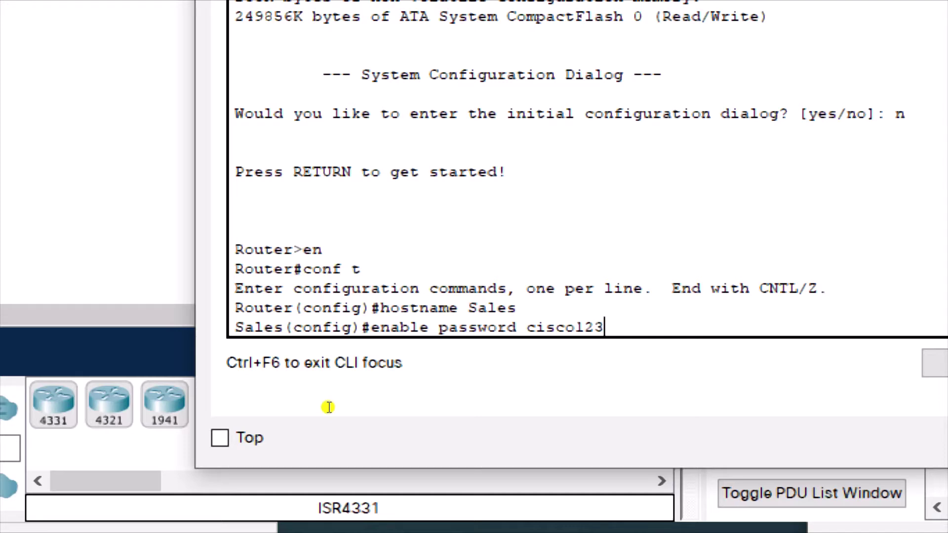
key(Return)
key(Return)
key(Return)
key(Return)
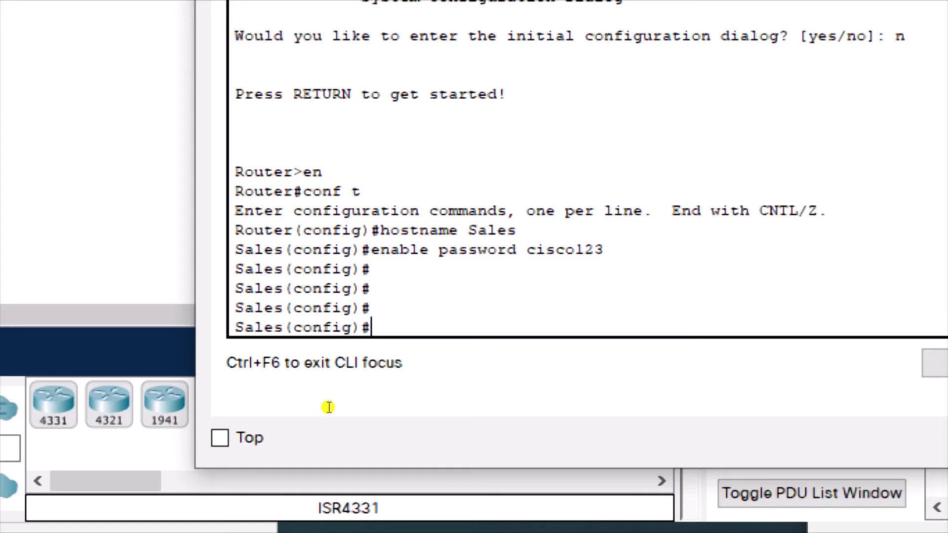
key(Return)
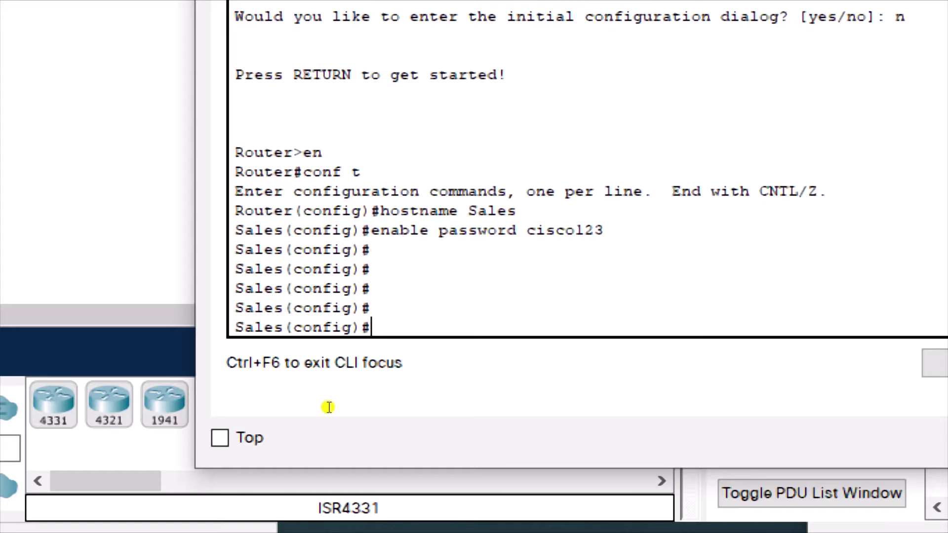
key(Return)
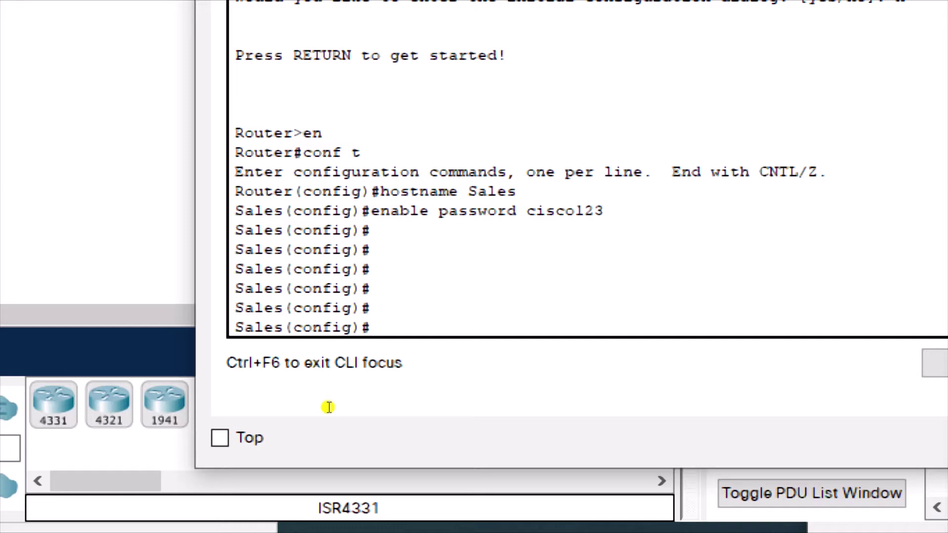
Step: Begin a banner motd command using # as the delimiter
text(banner)
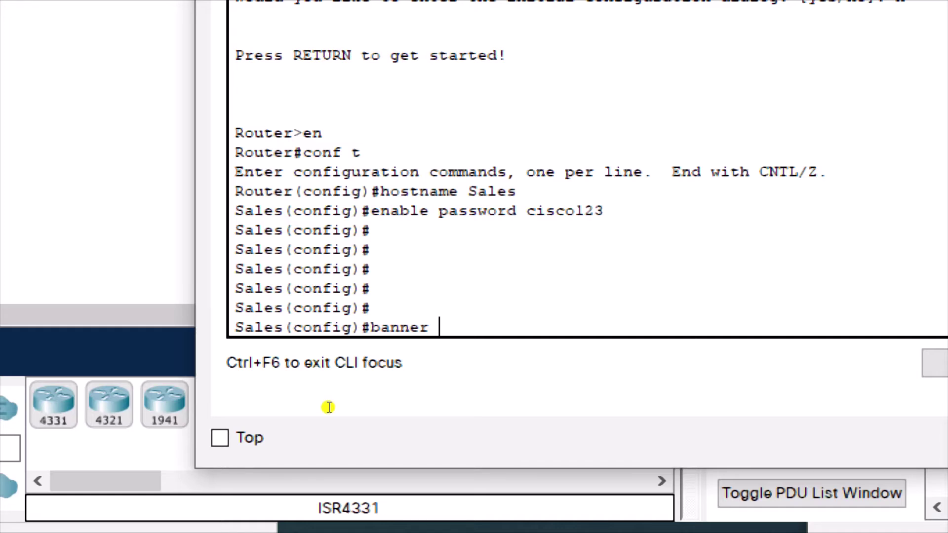
text( motd ?)
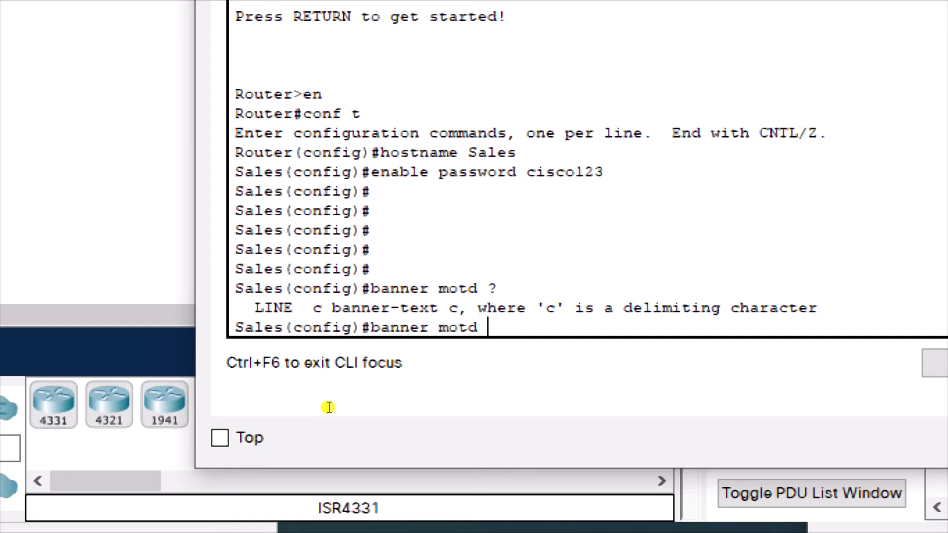
text(#)
key(Return)
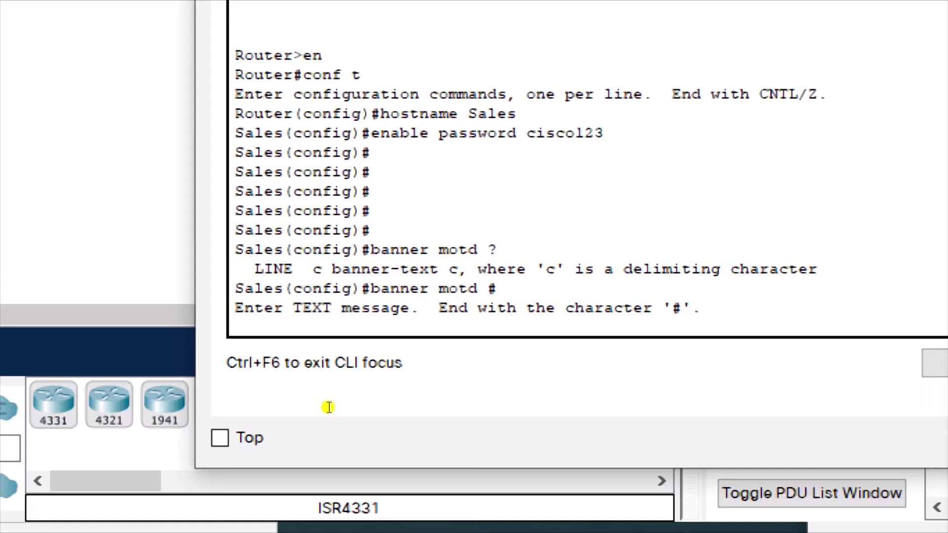
Step: Enter the banner text '********** UNAUTHORIZED ACCESS NOT PERMITTED ******' and close it with #
text(********** Un)
key(BackSpace)
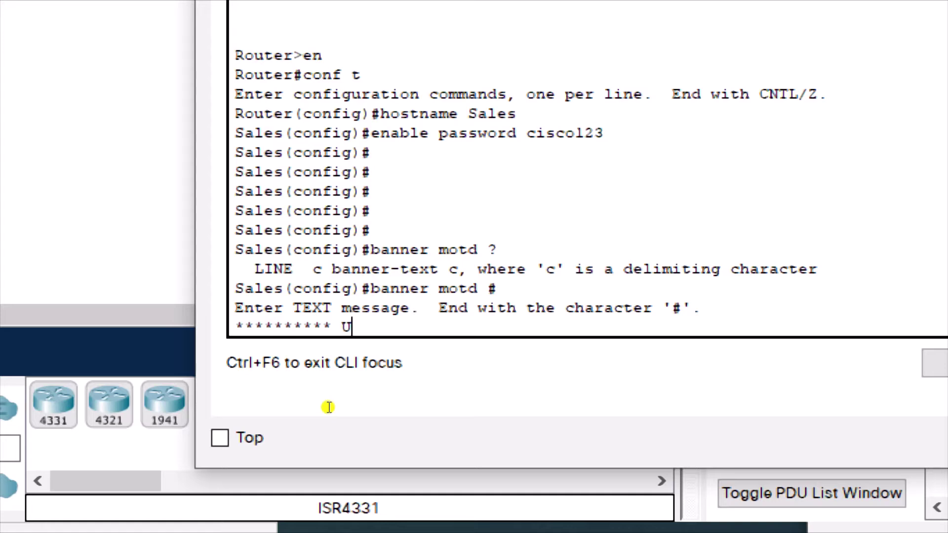
text(NAUTHORIU)
key(BackSpace)
text(I)
key(BackSpace)
text(ZED)
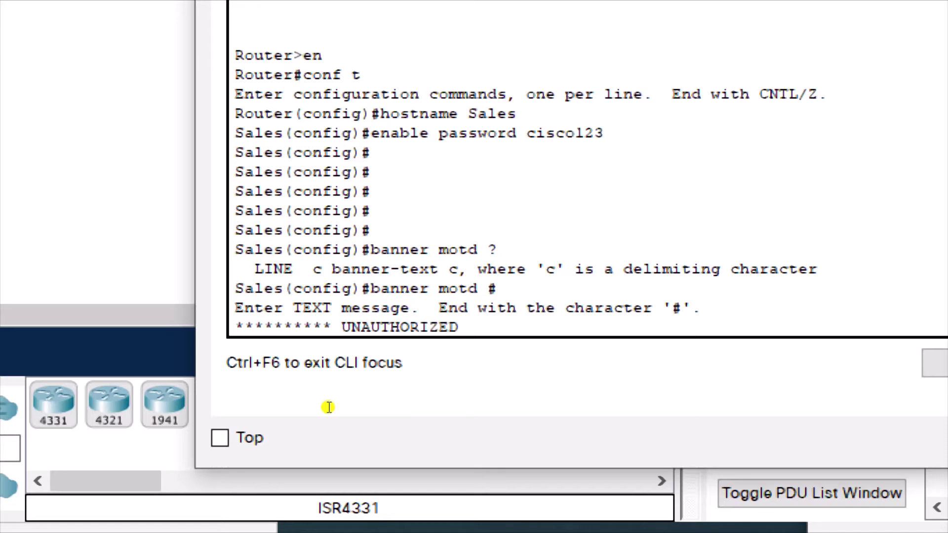
text( ACCESS N)
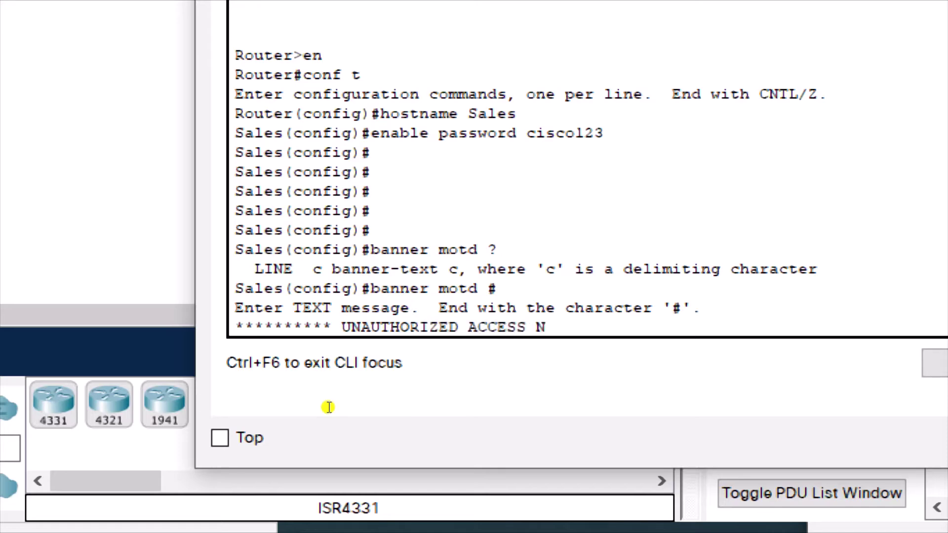
text(OT PER)
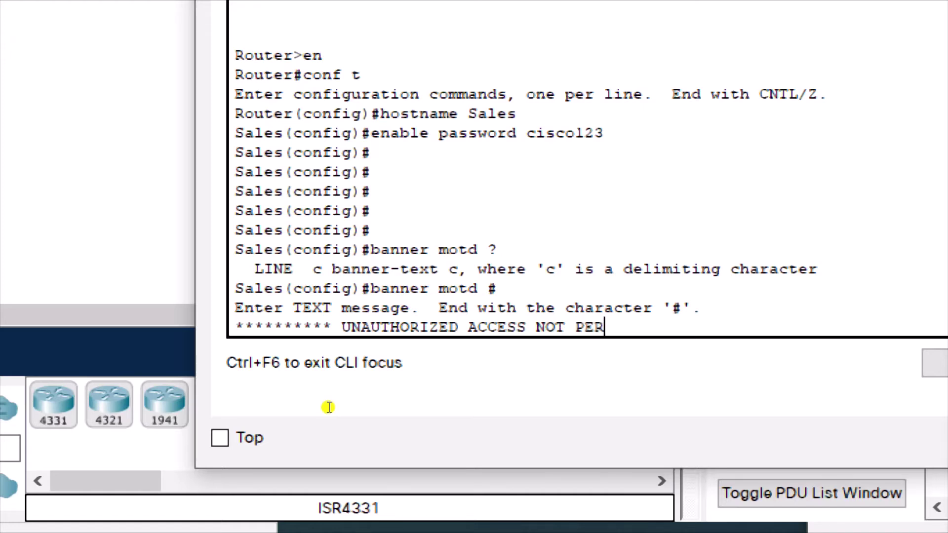
text(MITTED)
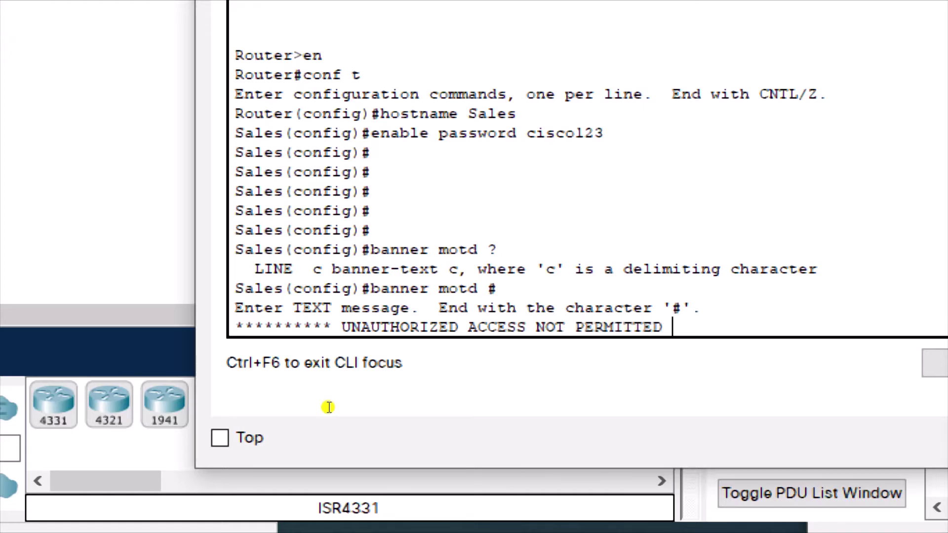
text( ******)
text(#)
key(Return)
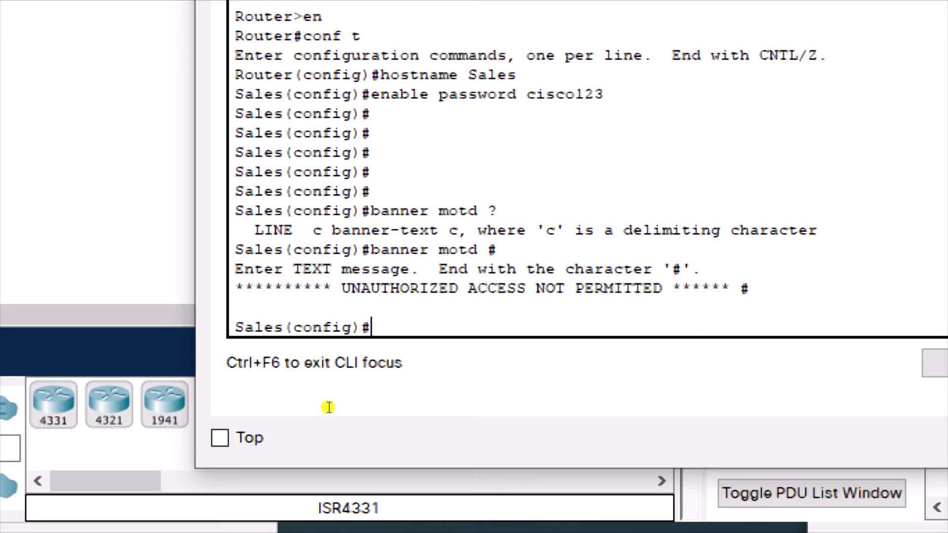
text(line con ?)
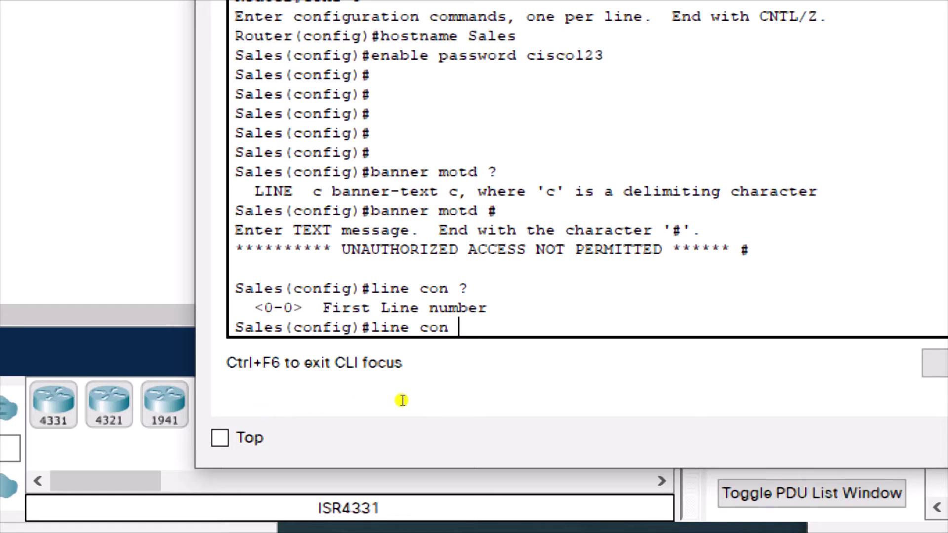
Step: Enter line con 0 and set a console line password
text(0)
key(Return)
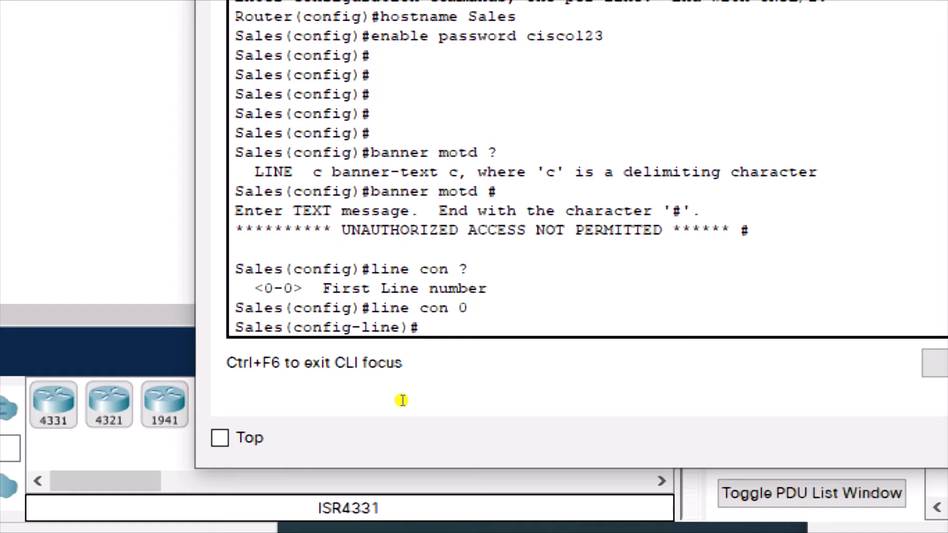
text(pass)
key(Tab)
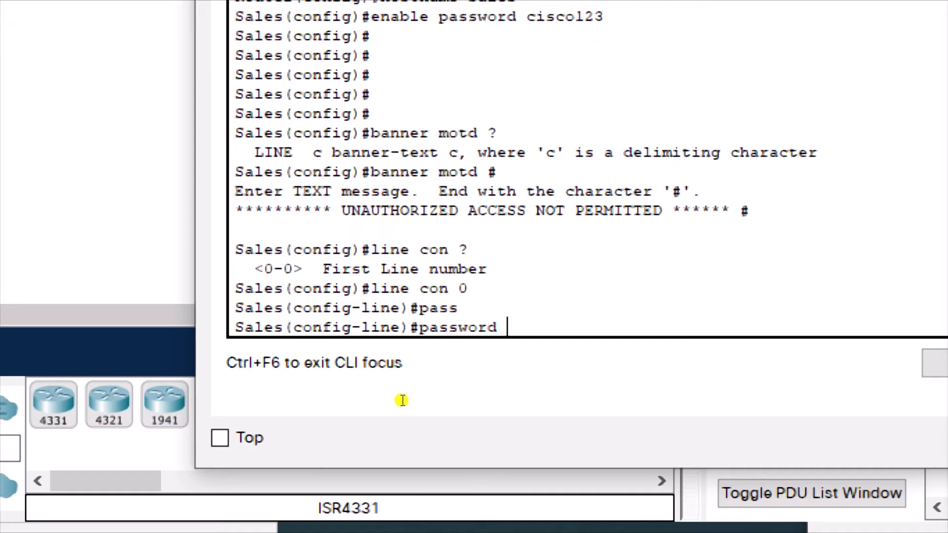
text(cisco)
key(Return)
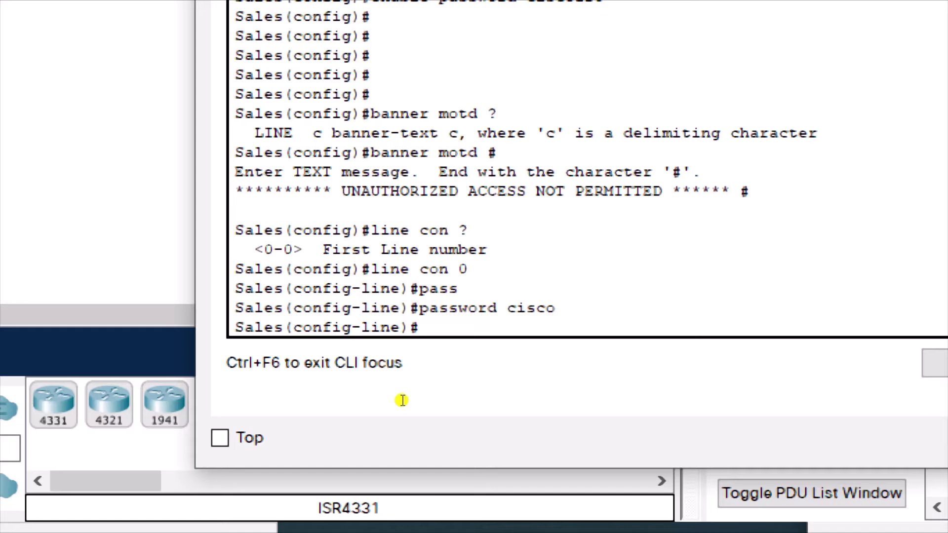
Step: Require login on the console line, then exit to global configuration
text(login)
key(Return)
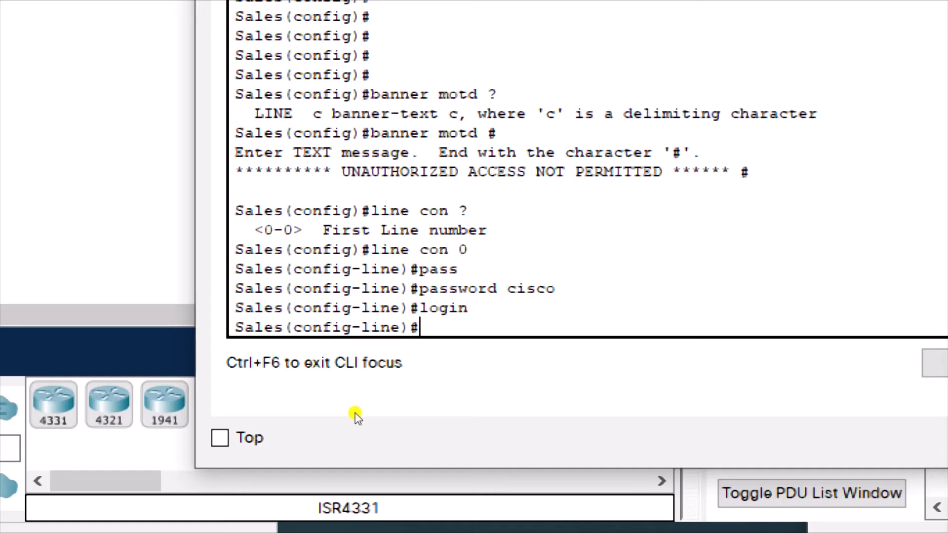
key(Return)
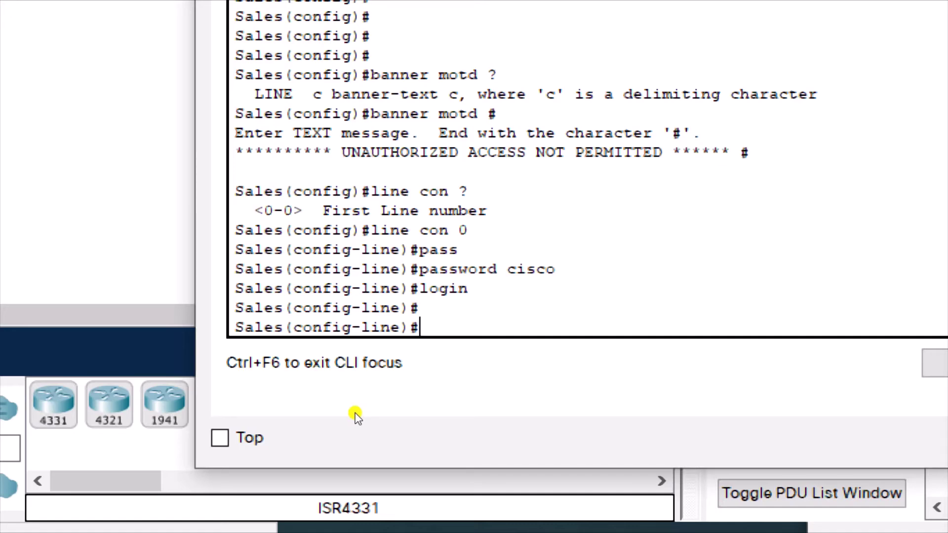
text(lin)
key(BackSpace)
key(BackSpace)
key(BackSpace)
text(exit)
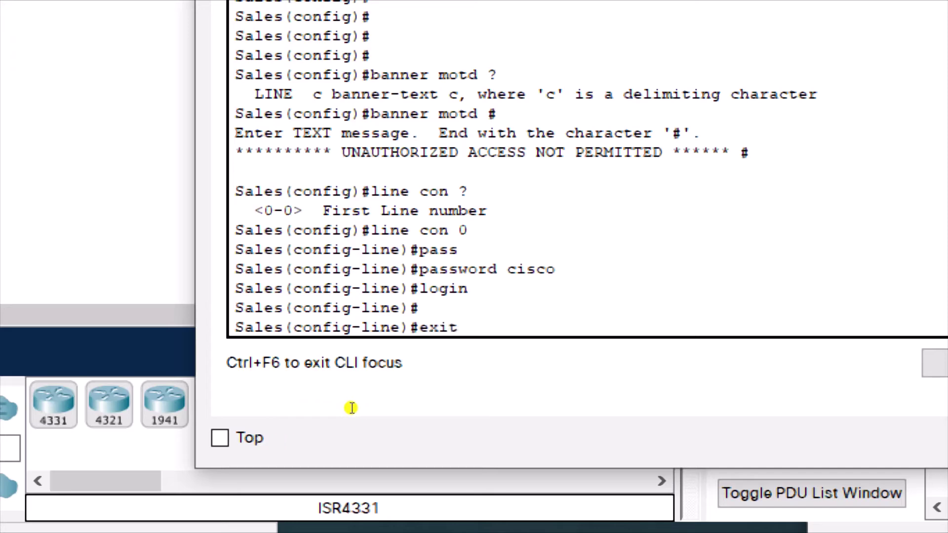
key(Return)
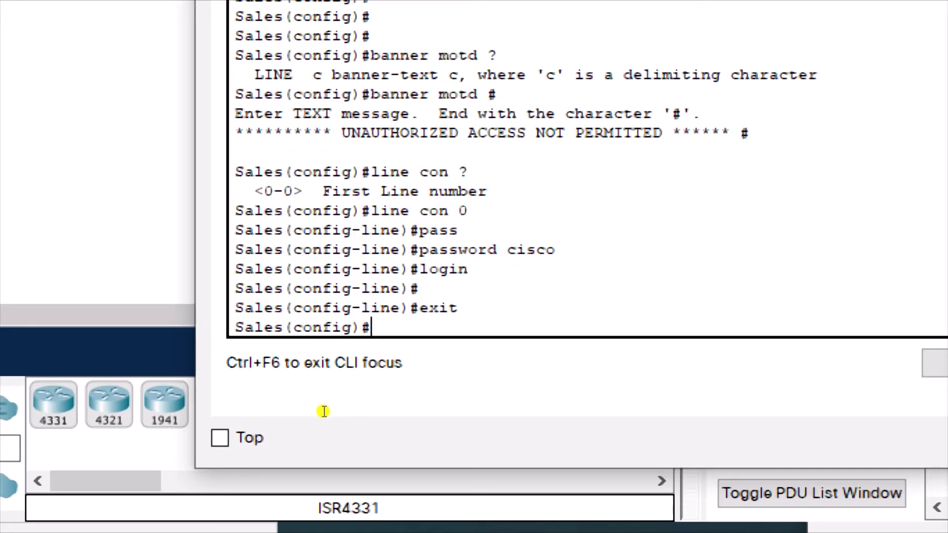
Step: Configure line vty 0 15 with a password and login required
text(line vty ?)
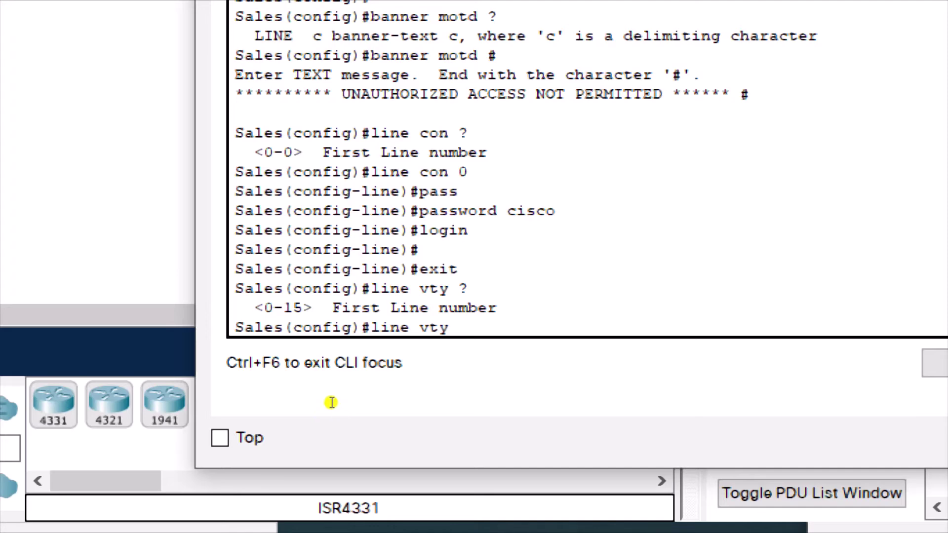
text(0 ?)
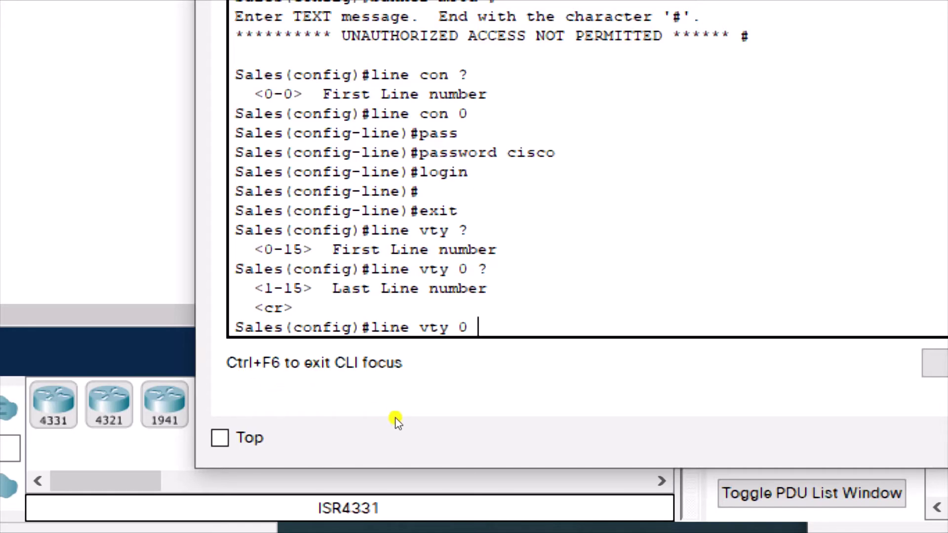
text(15)
key(Return)
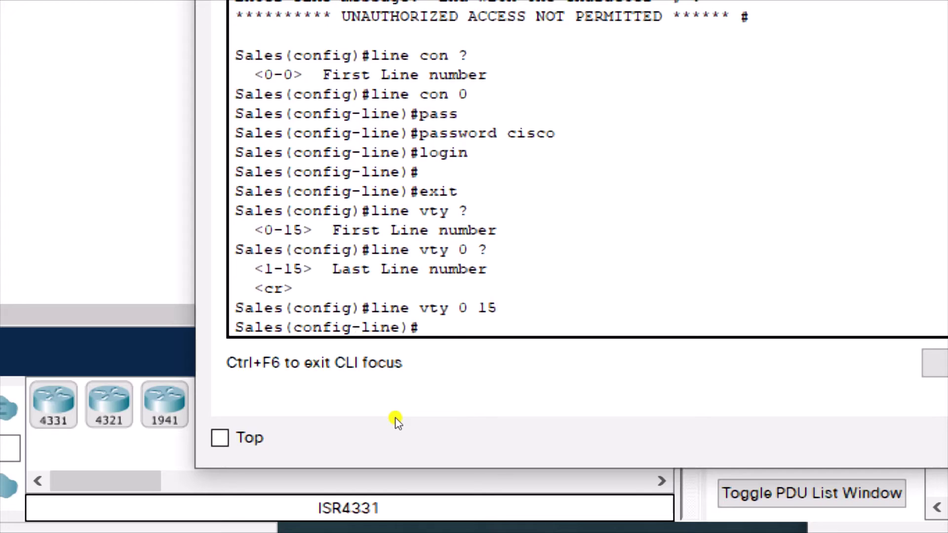
text(password ci)
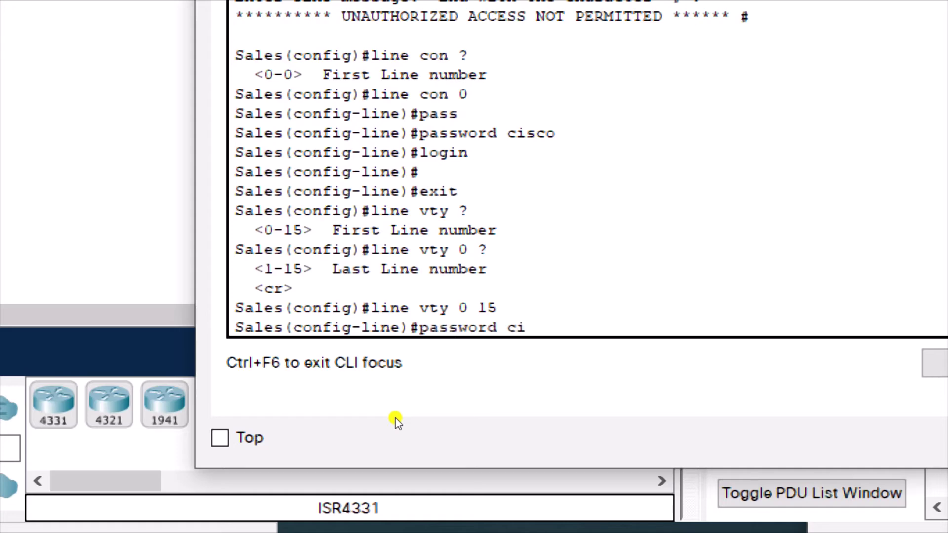
text(sco)
key(Return)
text(login)
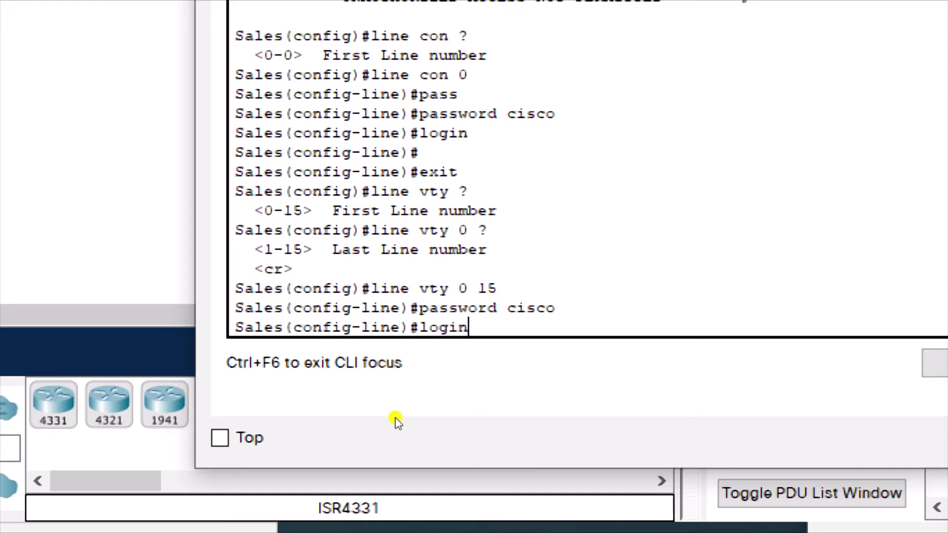
key(Return)
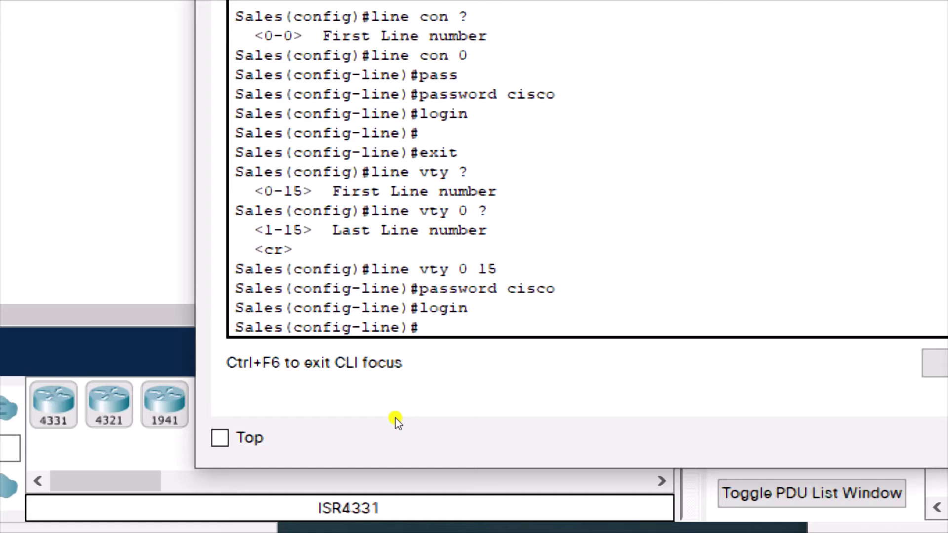
Step: Enable logging synchronous on the vty lines
text(loggin)
text( ?)
text(syn)
key(Tab)
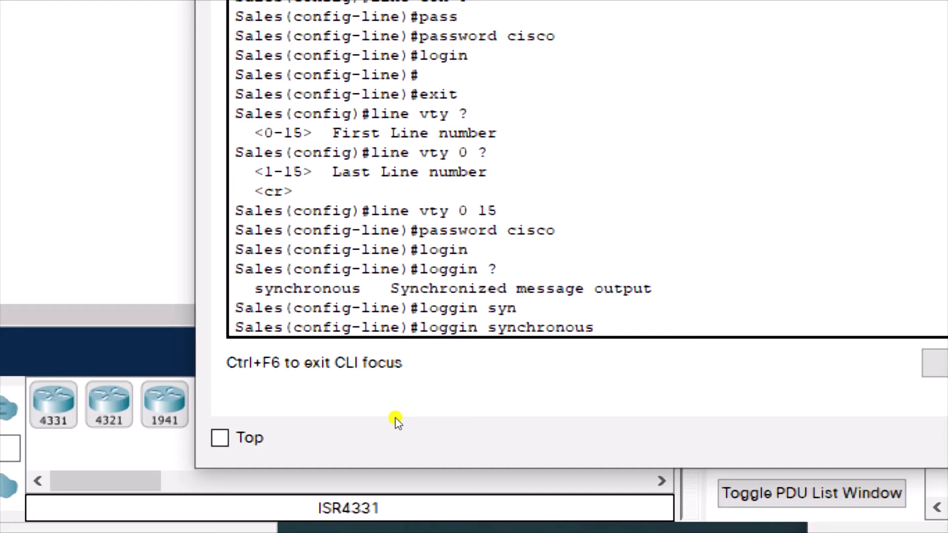
key(Return)
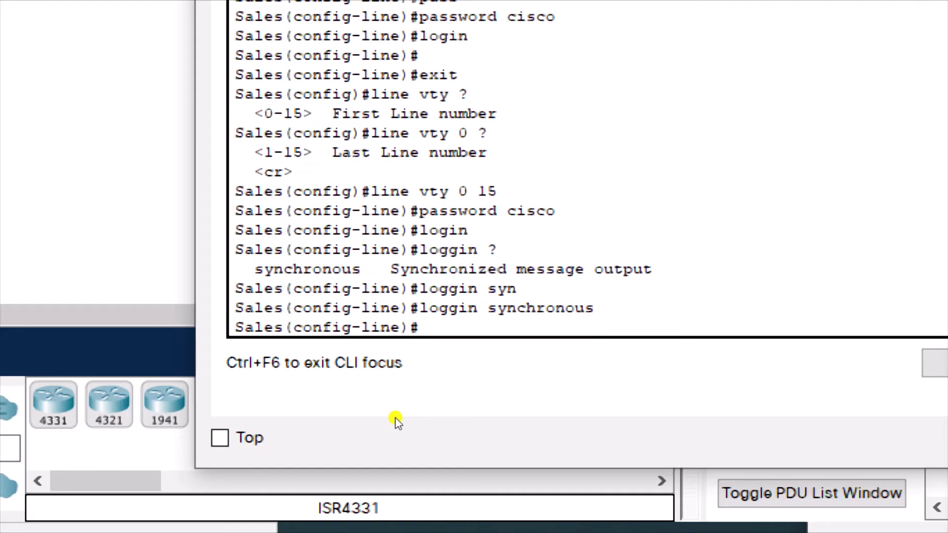
text(exec tim)
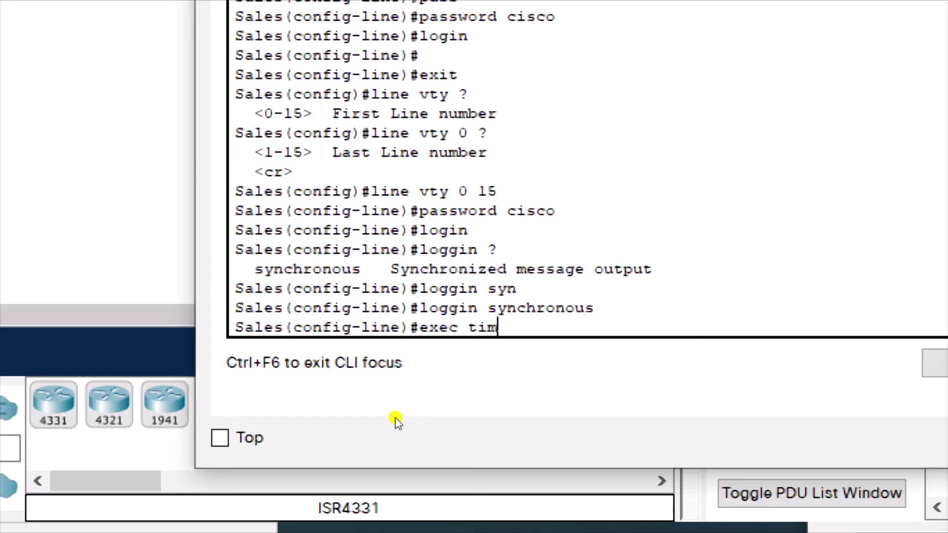
key(BackSpace)
key(BackSpace)
key(BackSpace)
key(BackSpace)
text(-)
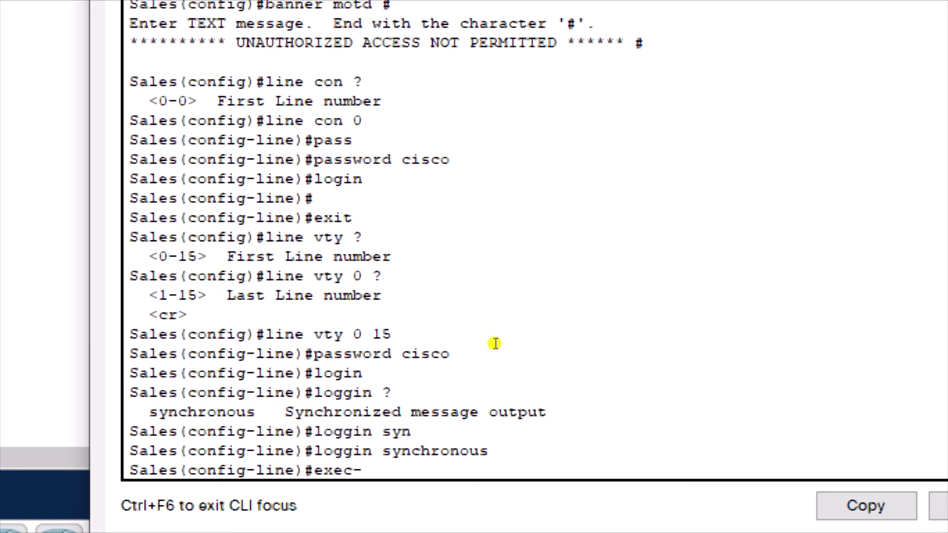
Step: Set the vty exec-timeout to 0 minutes 120 seconds
text(timeo)
key(Tab)
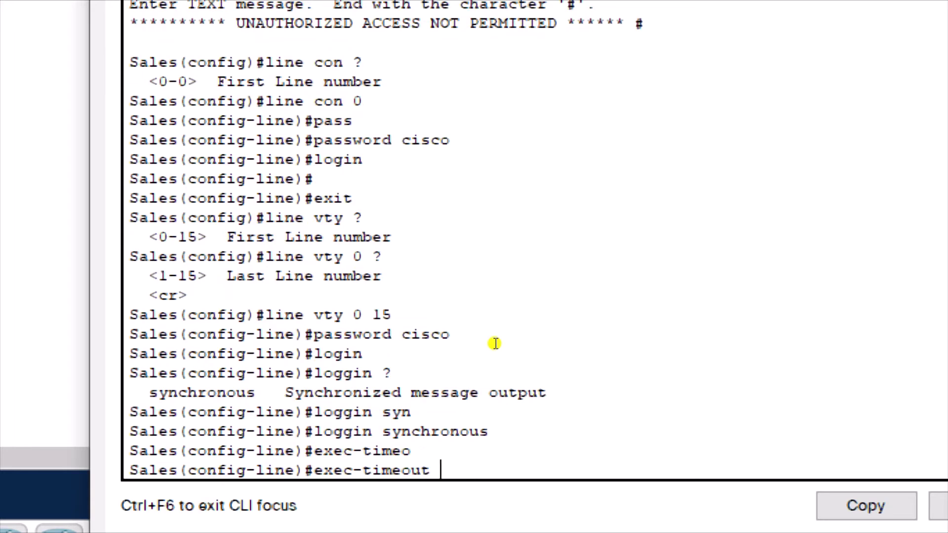
text(?)
text(0)
text( ?)
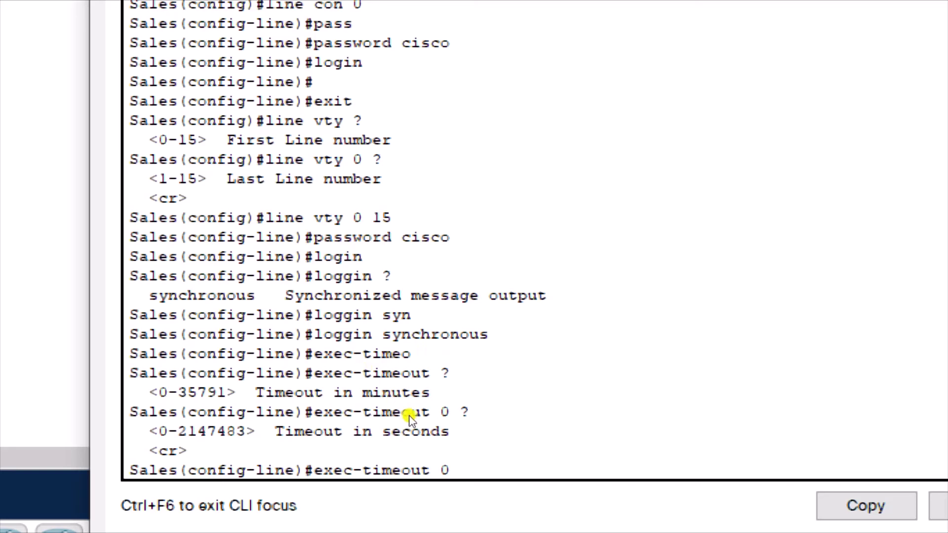
text(120)
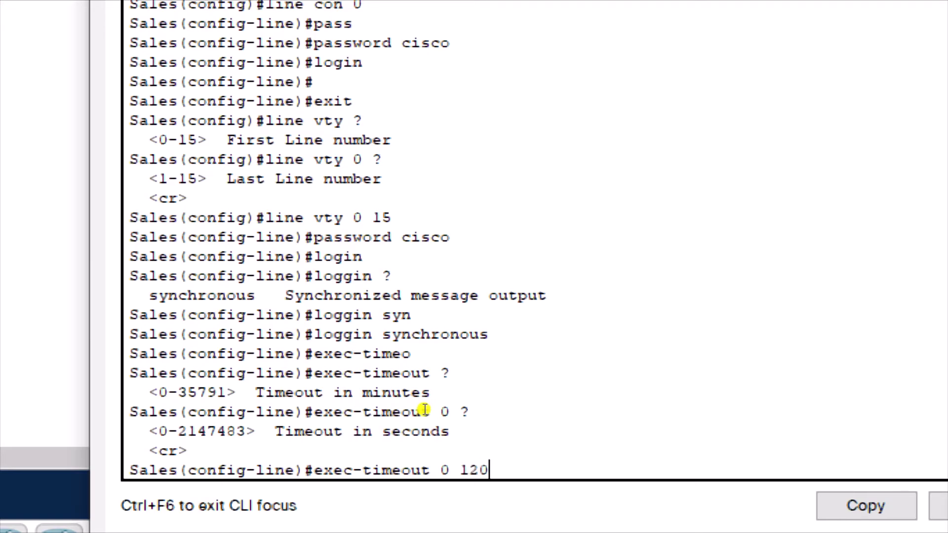
key(Return)
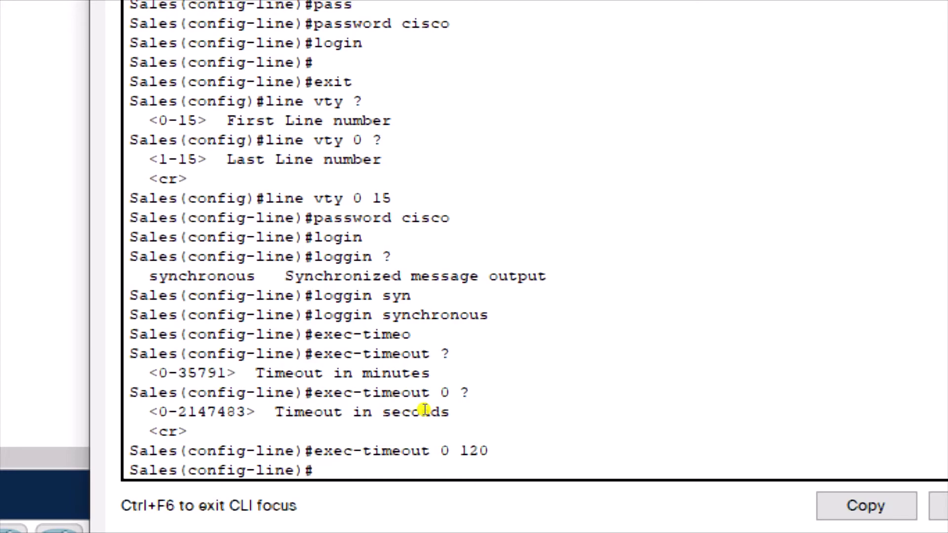
Step: Change the exec-timeout to 0 0 and exit to global configuration
key(Up)
key(BackSpace)
key(BackSpace)
key(BackSpace)
text(0)
key(Return)
key(Return)
key(Return)
key(Return)
key(Return)
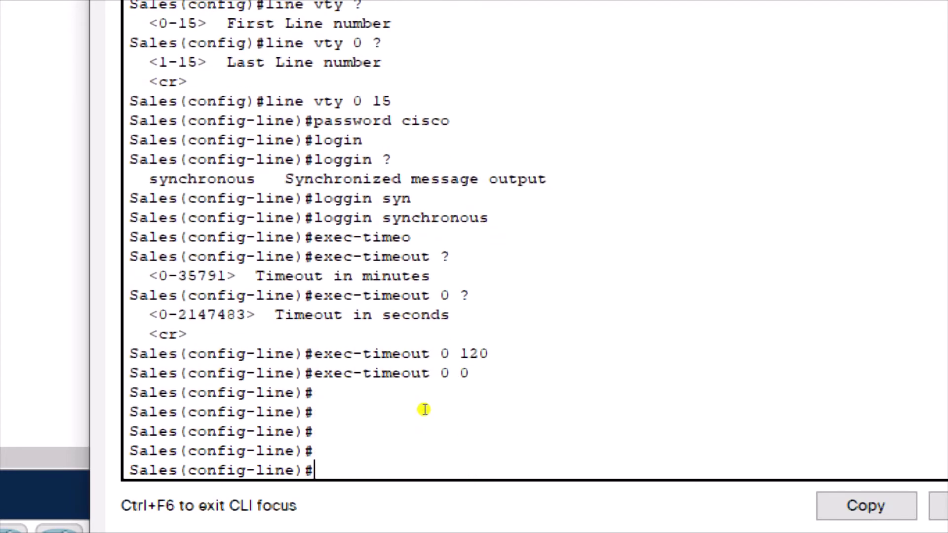
text(exit)
key(Return)
Step: Enter line aux 0 and set an auxiliary line password
text(line aux)
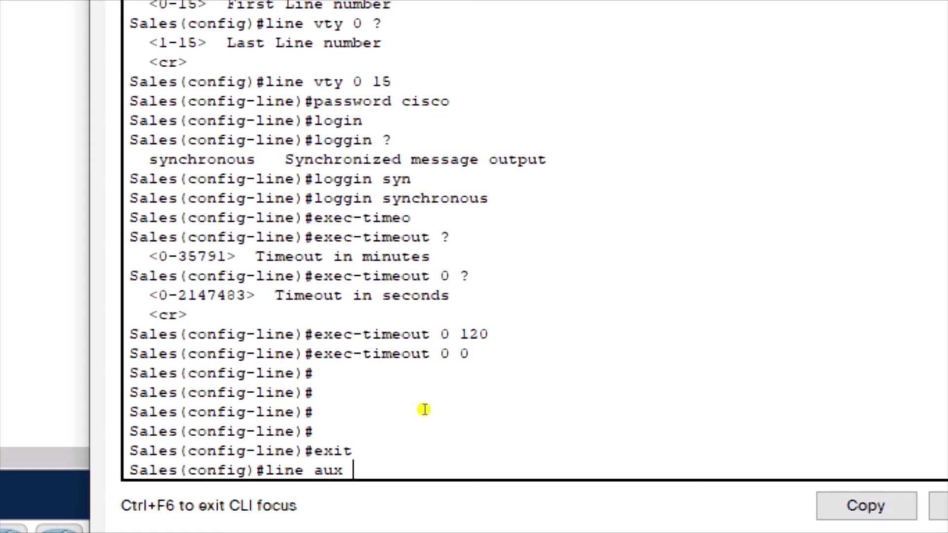
text(0)
key(Return)
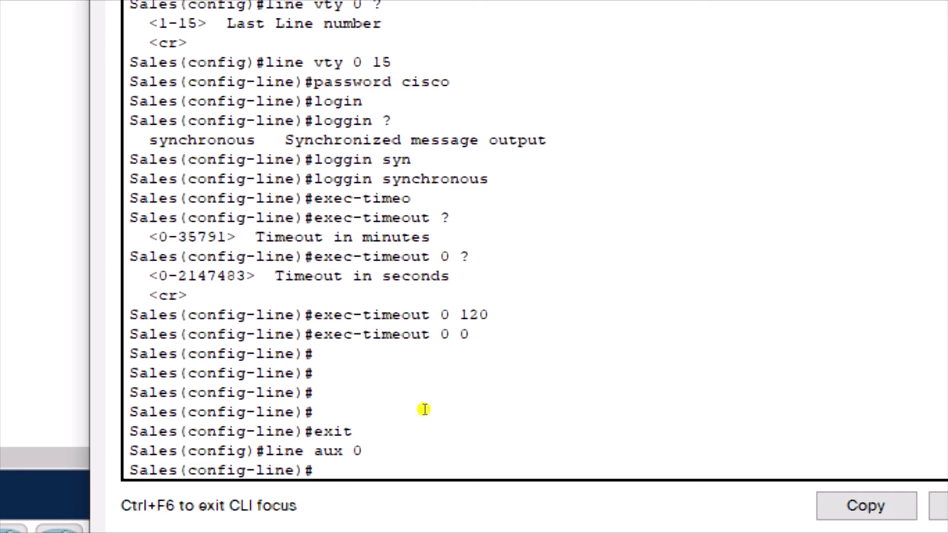
text(passw)
key(Tab)
text(cisco)
key(Return)
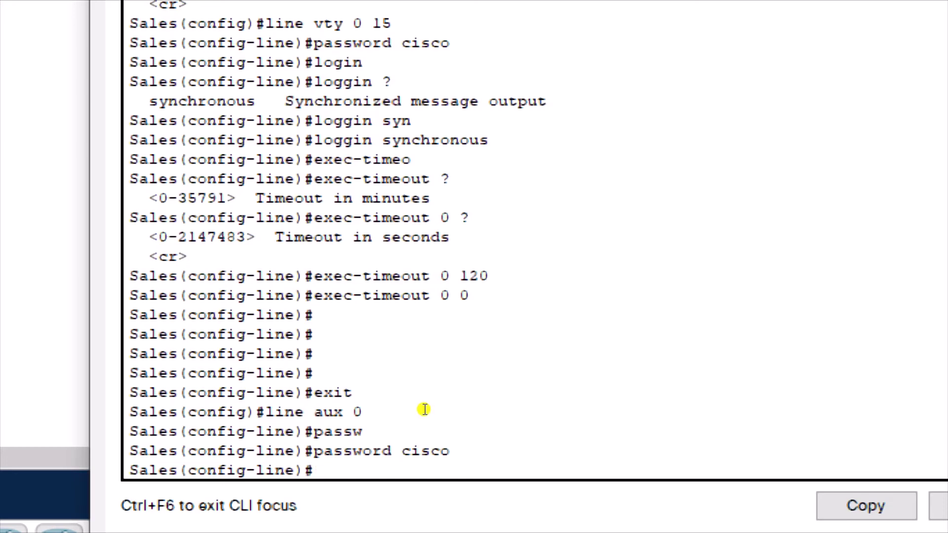
Step: Require login and enable logging synchronous on the aux line
text(lof)
key(BackSpace)
text(gin)
key(Return)
text(loggi)
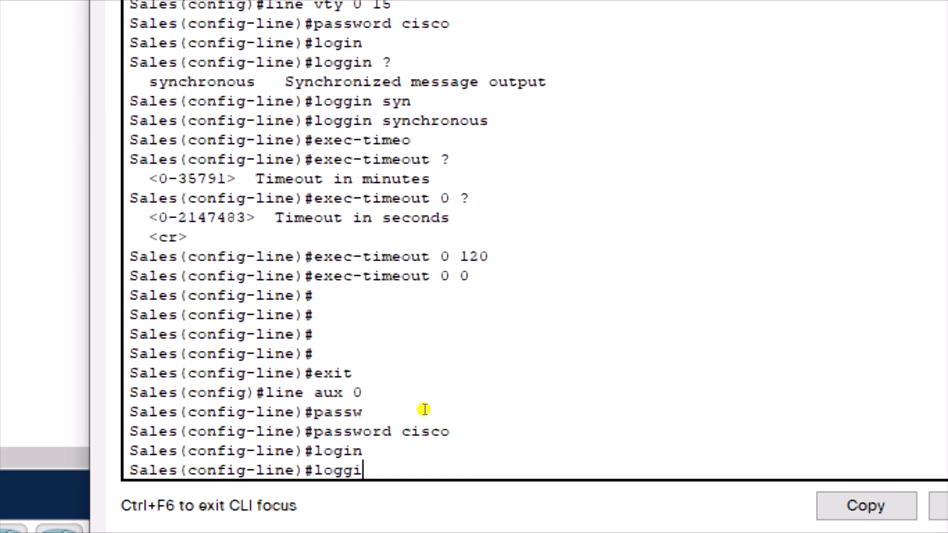
key(Tab)
text(sy)
key(Tab)
key(Return)
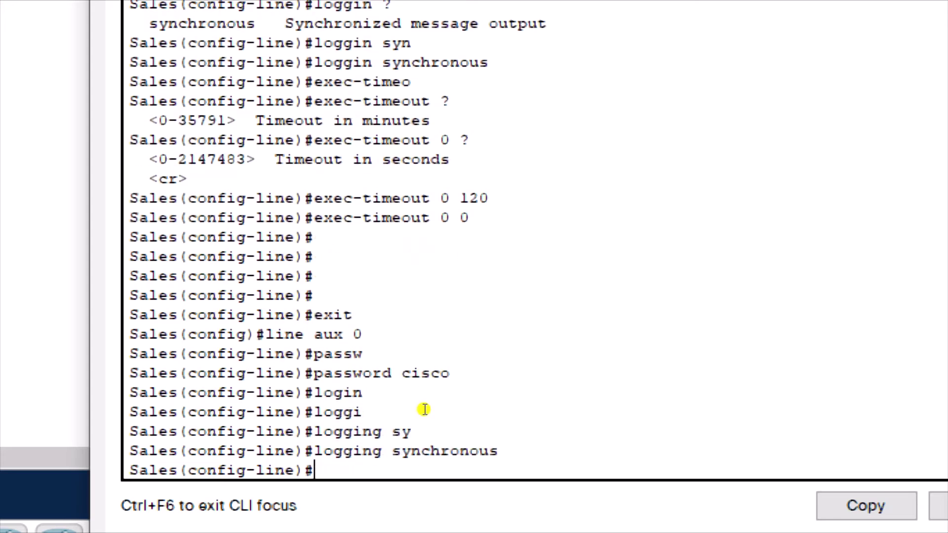
Step: Set aux exec-timeout 0 0, then leave configuration mode with exit and Ctrl+Z
text(exec-tim)
key(Tab)
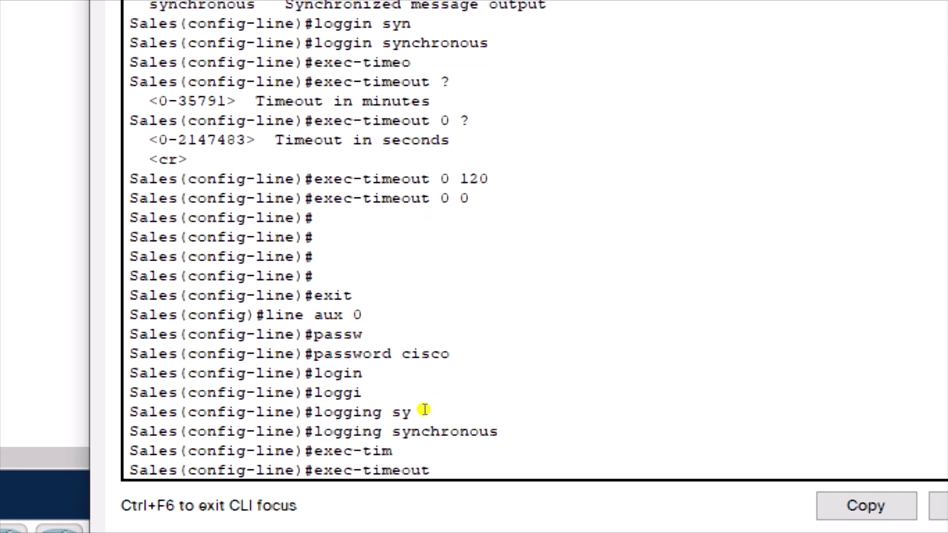
text(0 0)
key(Return)
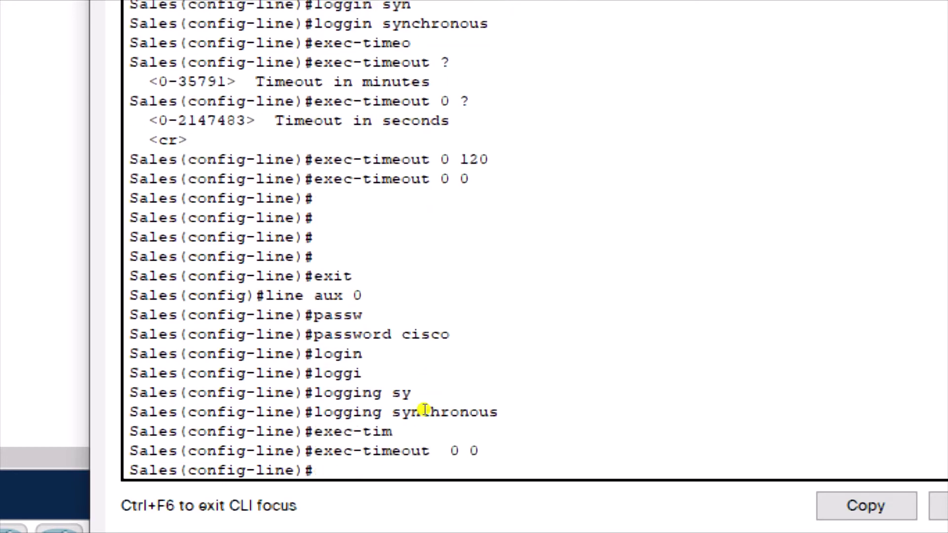
key(Return)
key(Return)
key(Return)
text(exit)
key(Return)
key(Return)
key(Return)
key(Return)
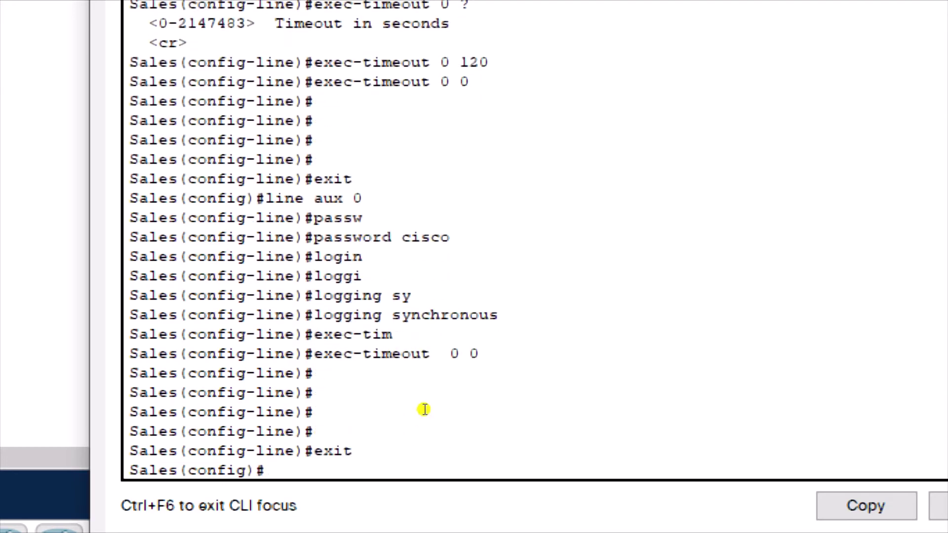
key(Return)
key(Return)
key(Return)
key(Return)
key(Return)
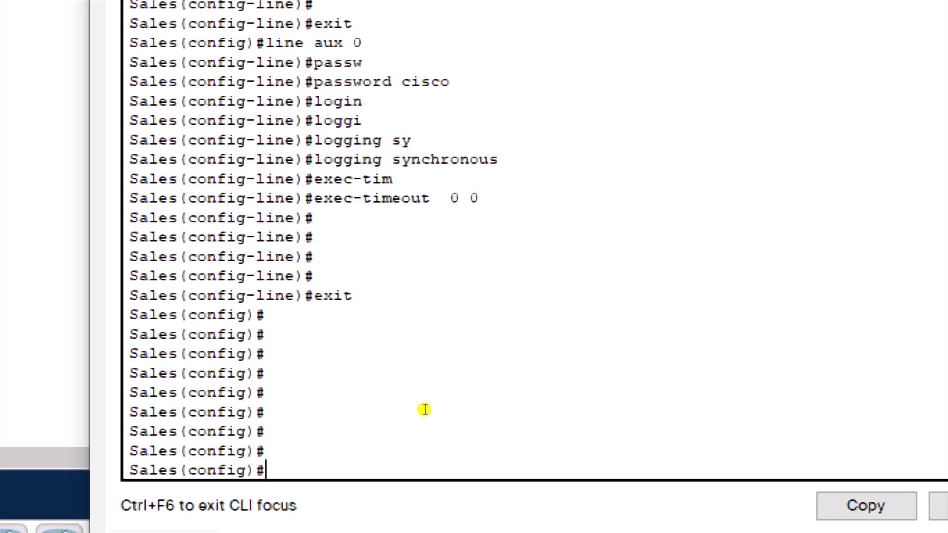
key(ctrl+z)
key(Return)
key(Return)
key(Return)
key(Return)
key(Return)
key(Return)
key(Return)
key(Return)
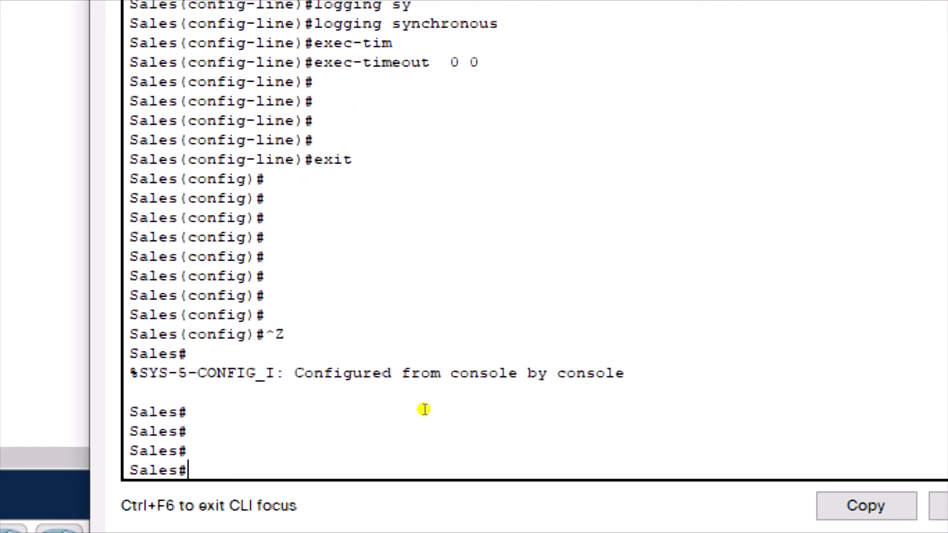
Step: Show Sales's running-config and page to the end, reviewing the plain-text passwords, MOTD banner and line settings
text(show sunn)
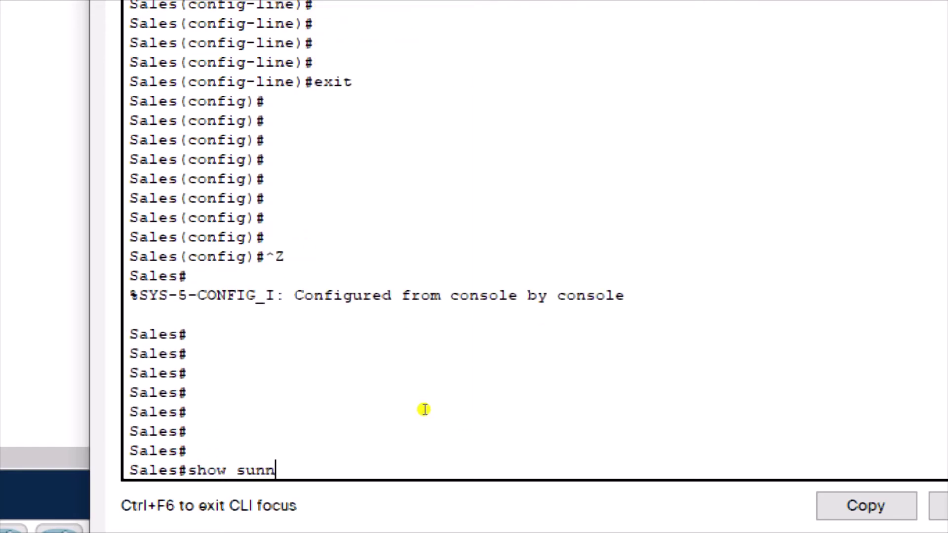
key(Tab)
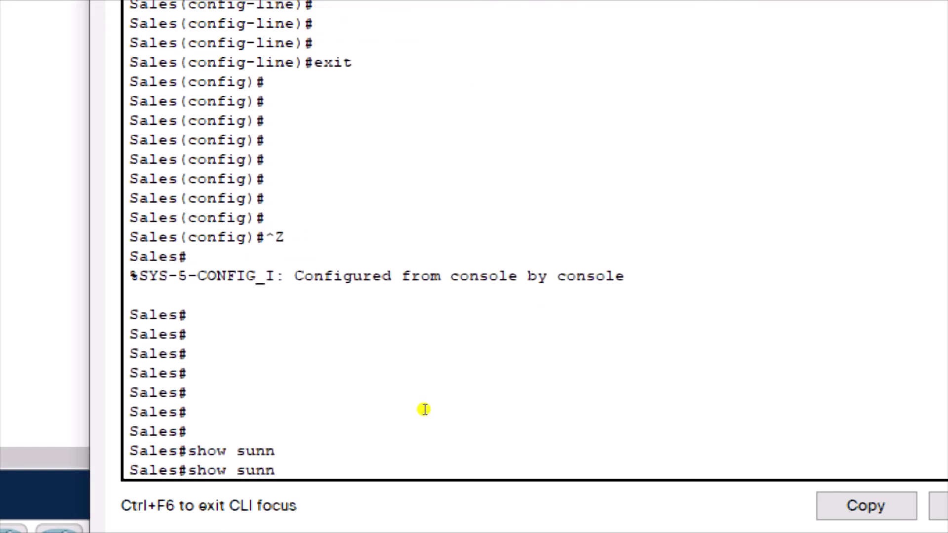
key(BackSpace)
key(BackSpace)
key(BackSpace)
key(BackSpace)
text(ru)
key(Tab)
key(Return)
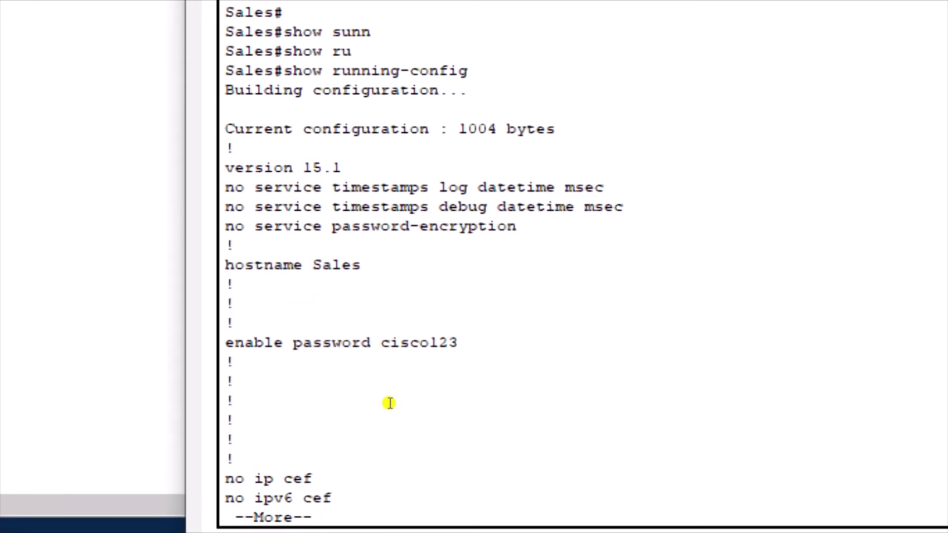
key(space)
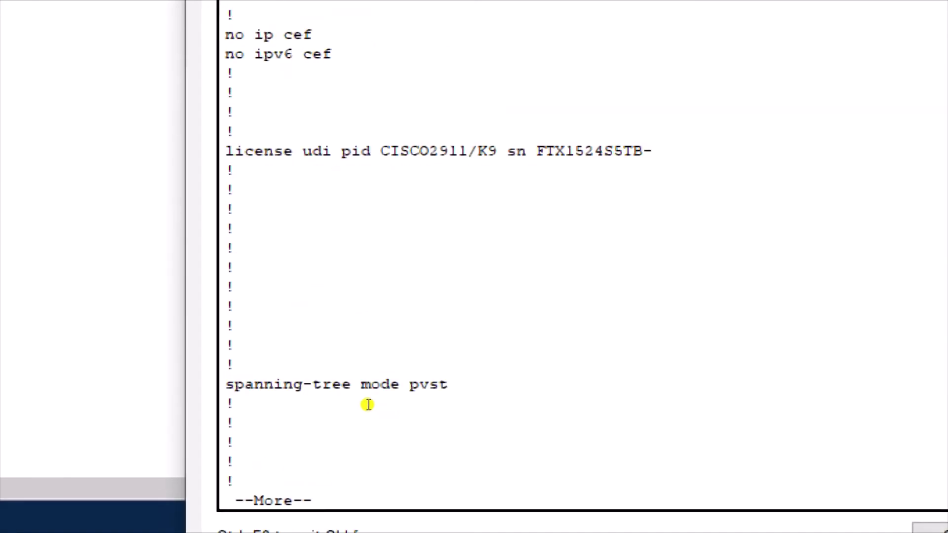
key(space)
key(space)
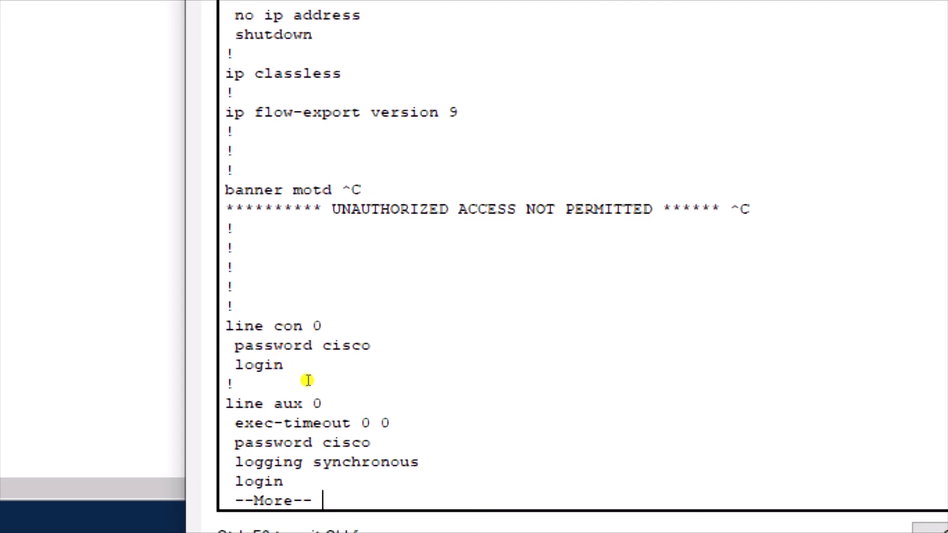
key(space)
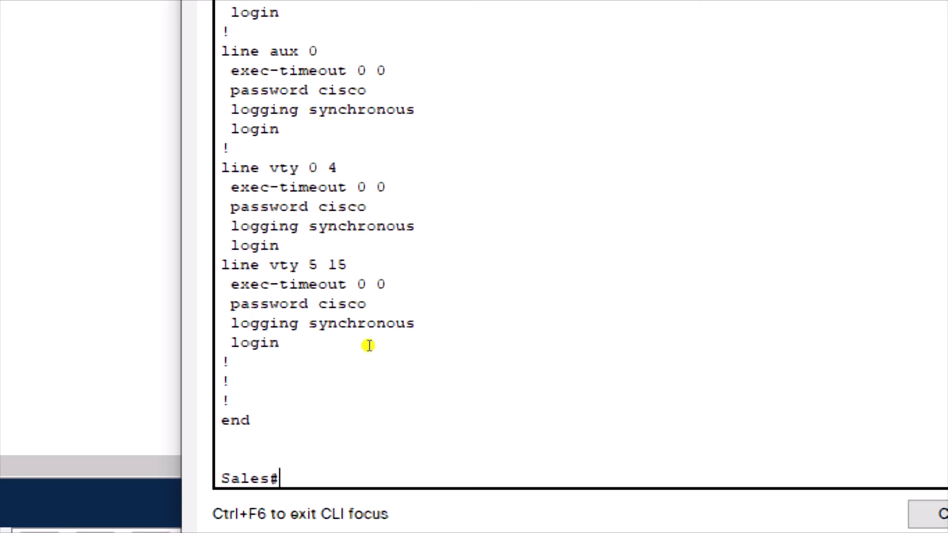
Step: In global configuration mode, turn on service password-encryption for the Sales router
text(conf t)
key(Return)
key(Return)
key(Return)
key(Return)
key(Return)
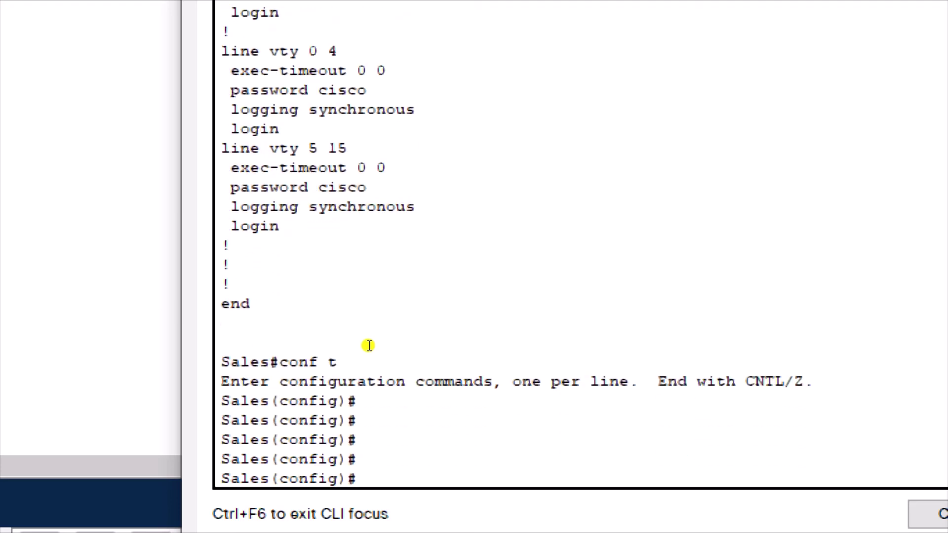
text(serv)
key(Tab)
text(pass)
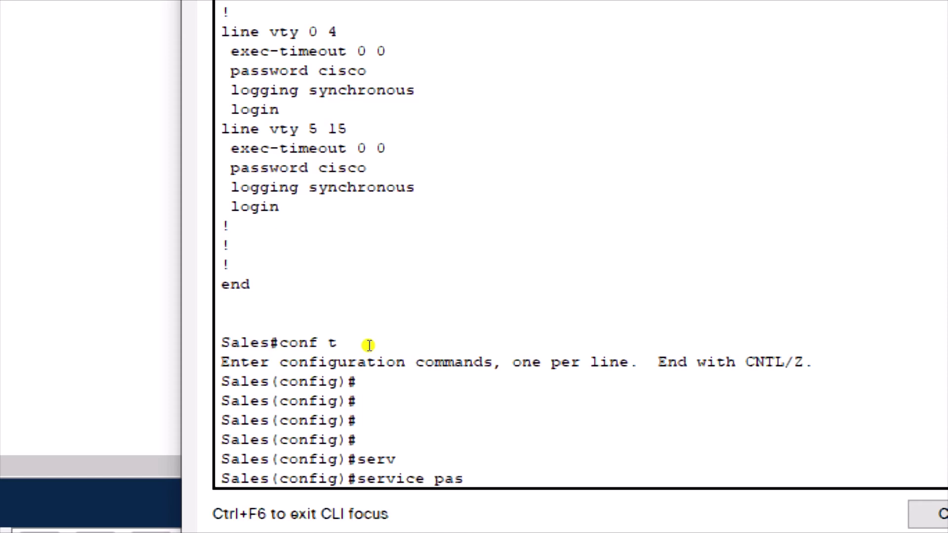
key(Tab)
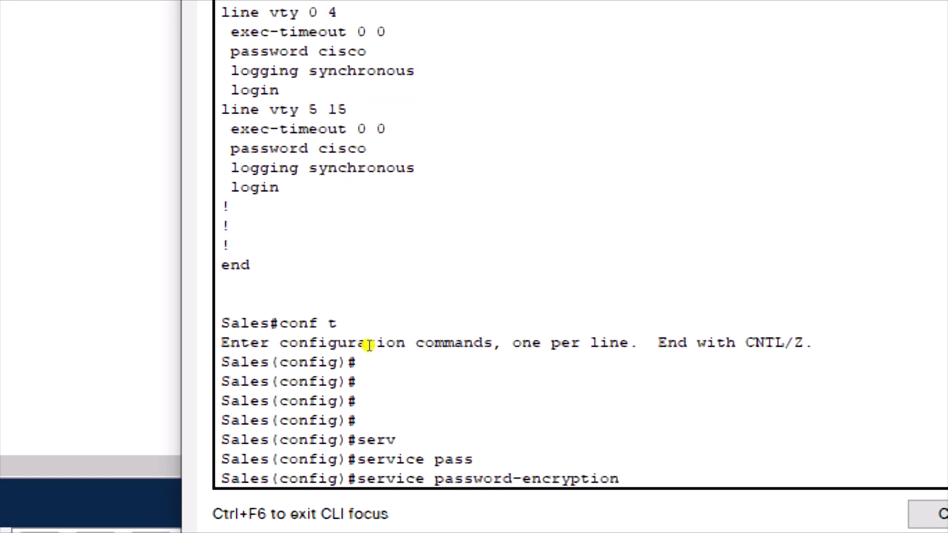
key(Return)
key(Return)
key(Return)
key(Return)
key(Return)
Step: Exit configuration mode and display the running configuration again with sh run
text(exit)
key(Return)
key(Return)
key(Return)
key(Return)
key(Return)
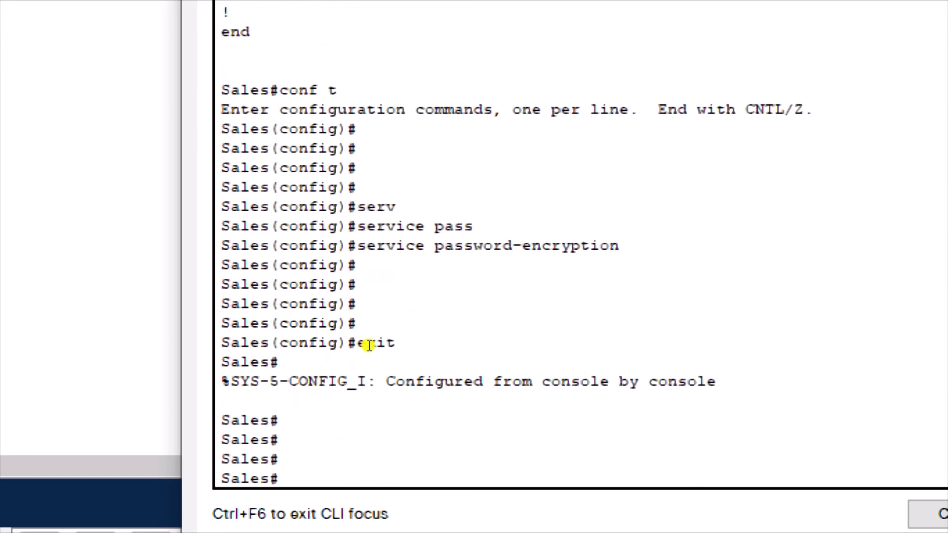
text(sh run)
key(Return)
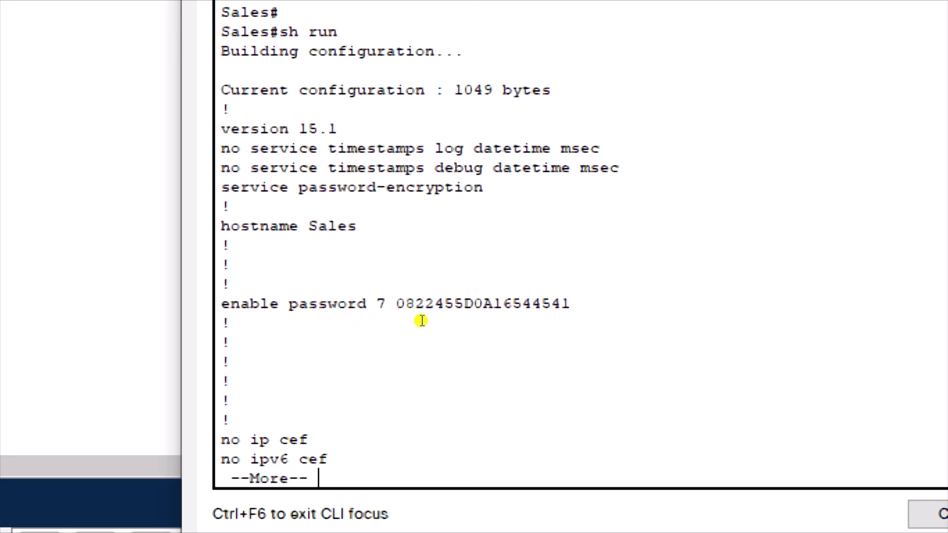
Step: Page to the end of the config, confirming encrypted console, aux and vty passwords, then enter logout
key(space)
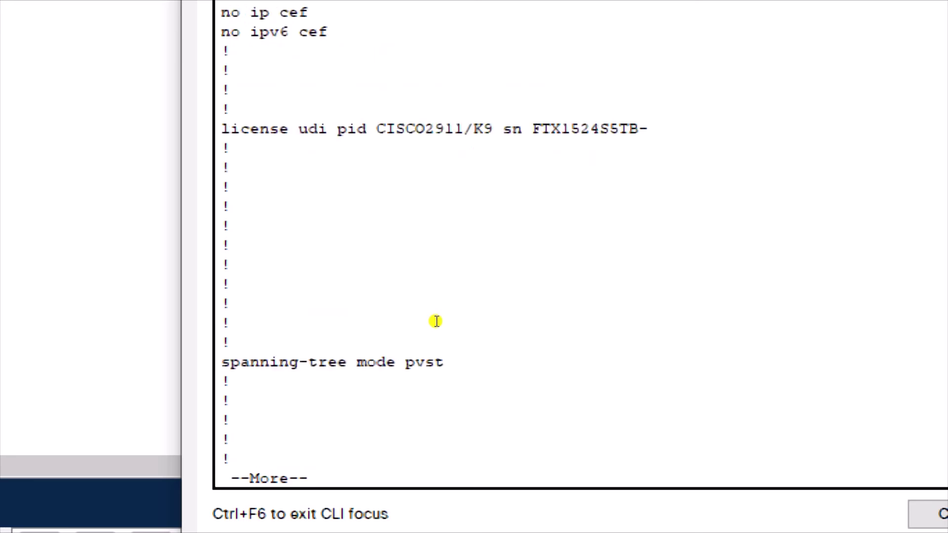
key(space)
key(space)
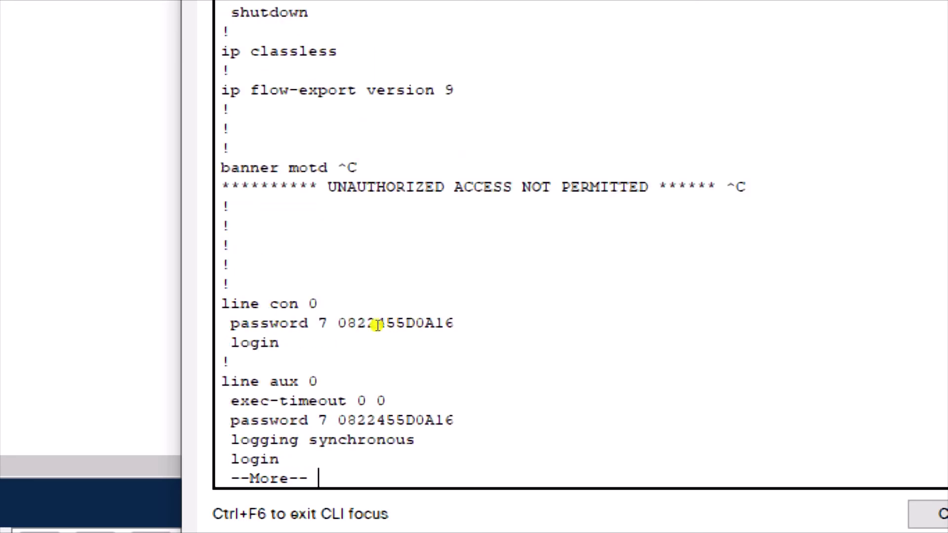
key(space)
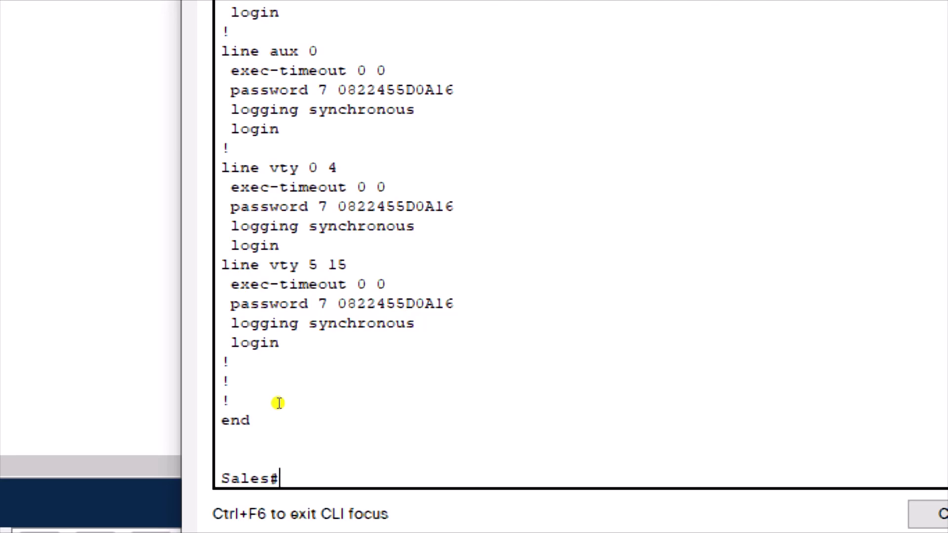
text(logout)
Step: Log out, then start a new console session past the MOTD banner using the console line password
key(Return)
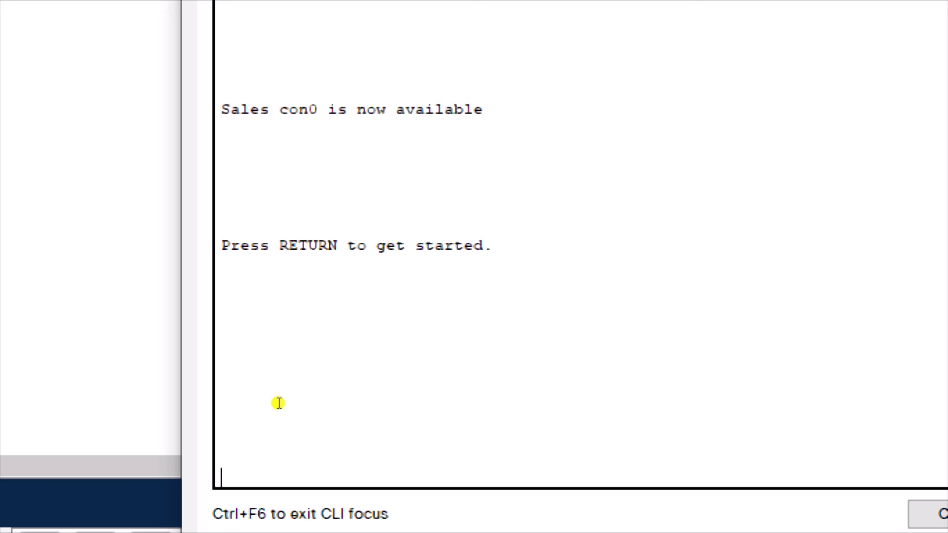
key(Return)
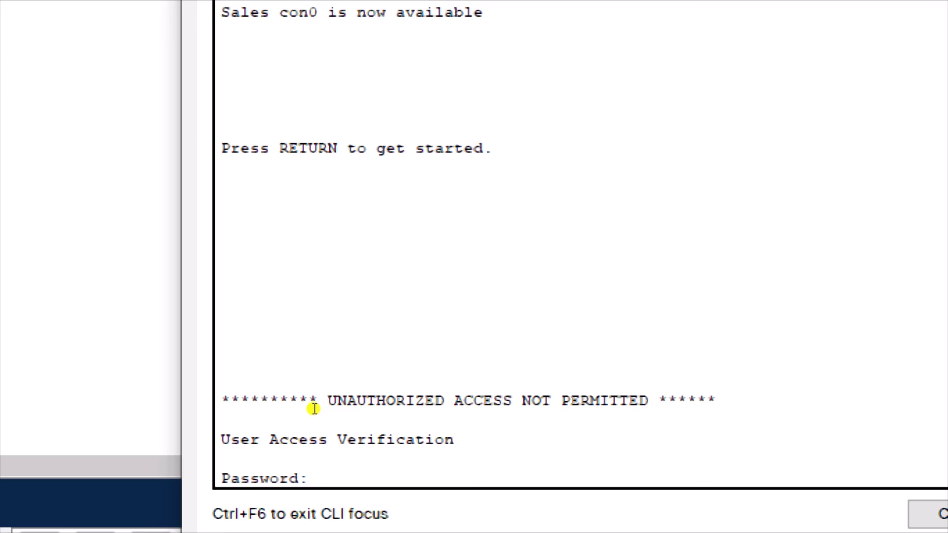
key(Return)
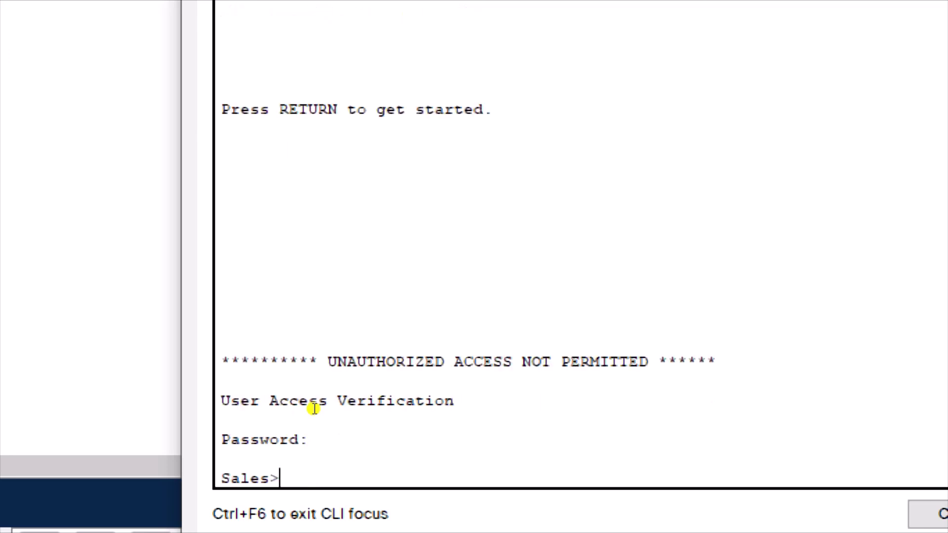
Step: Enter privileged EXEC with en and the enable password, then global configuration mode with conf t
text(en)
key(Return)
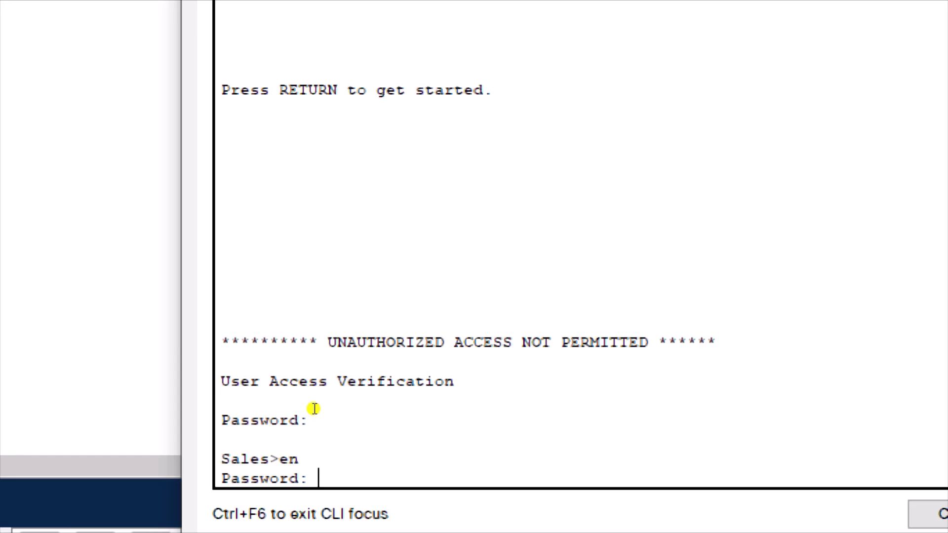
key(Return)
key(Return)
key(Return)
key(Return)
key(Return)
key(Return)
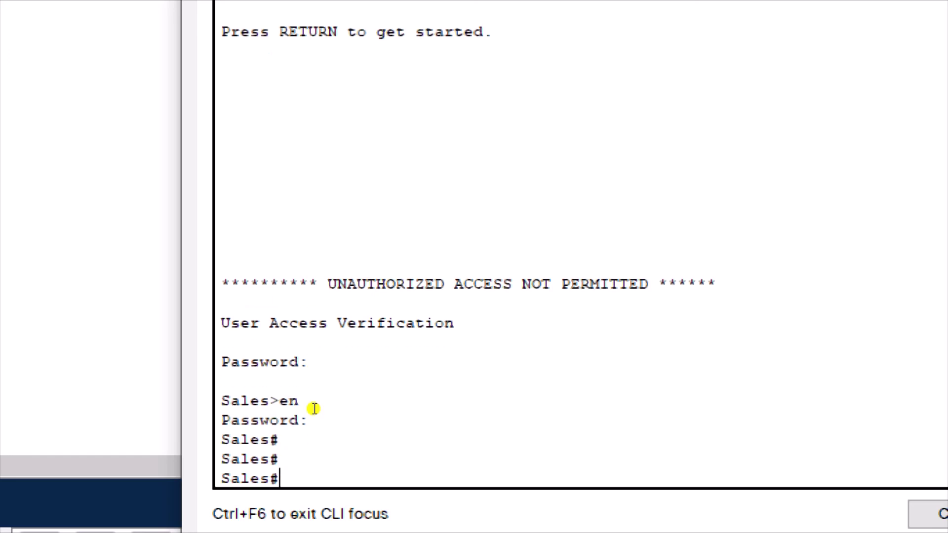
text(conf t)
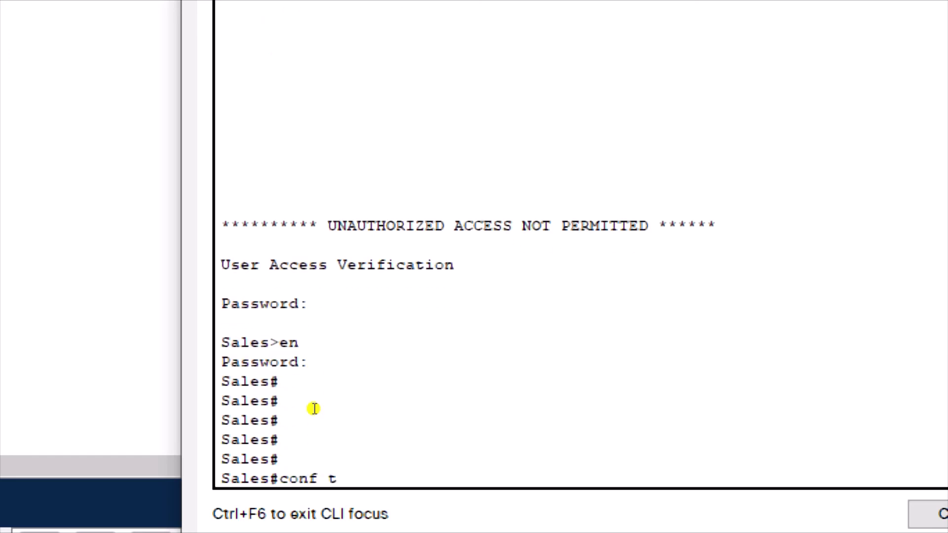
key(Return)
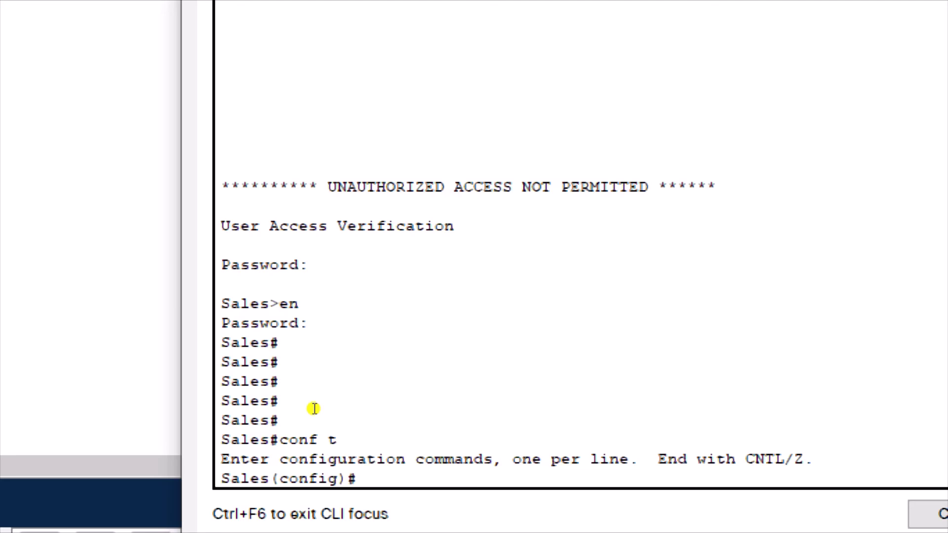